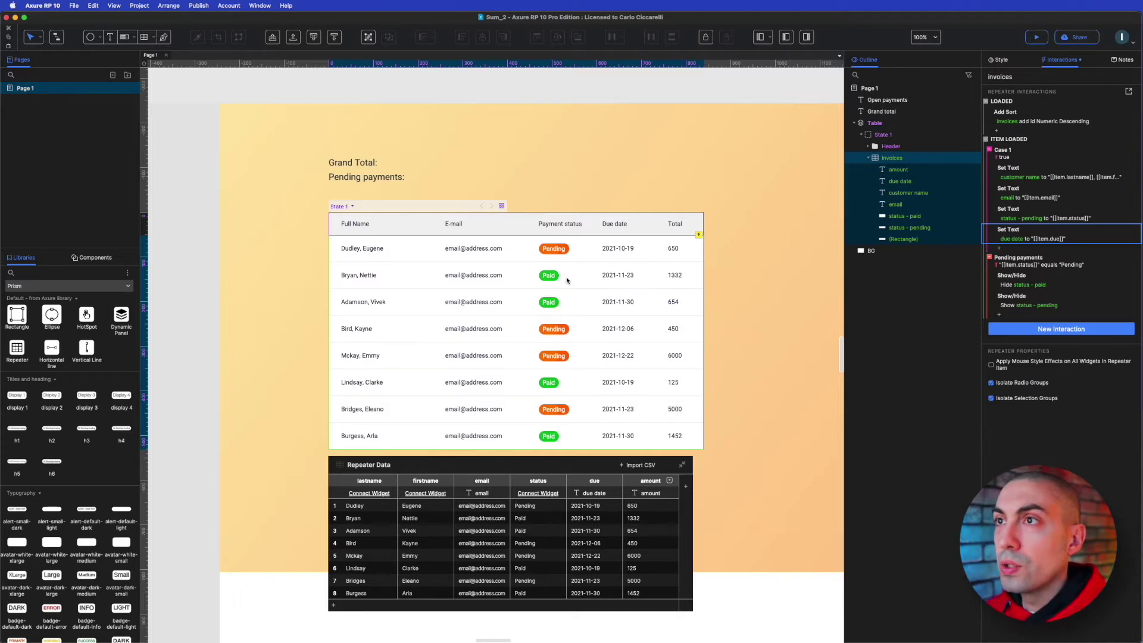
Step: Examine the Grand Total and Pending payments labels, and the data of the invoices repeater inside the table
click(354, 164)
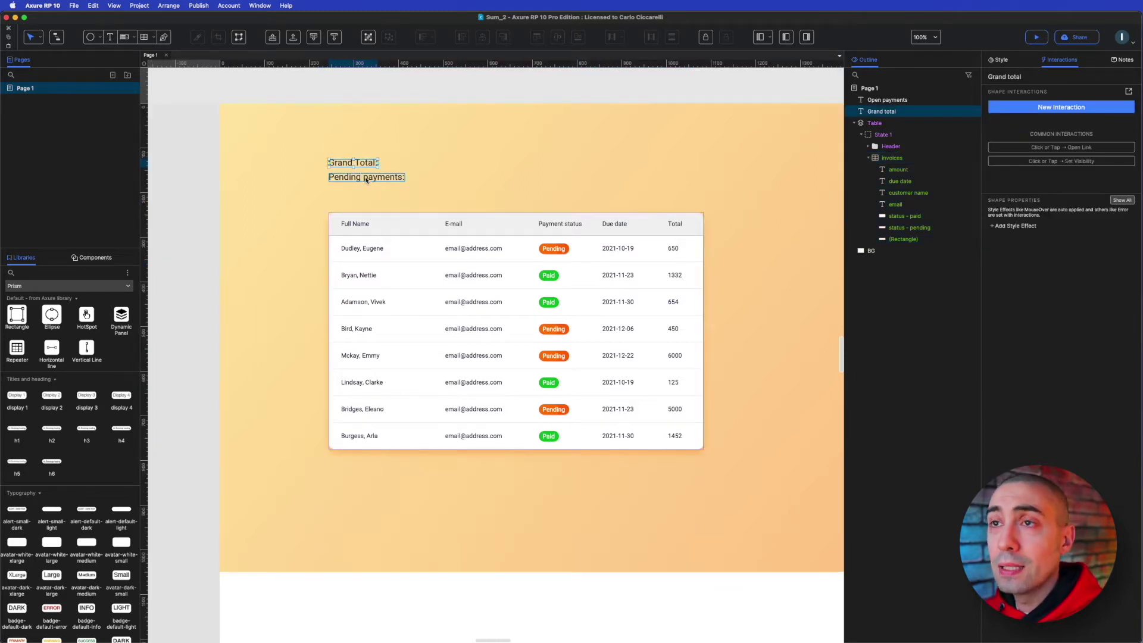
click(361, 176)
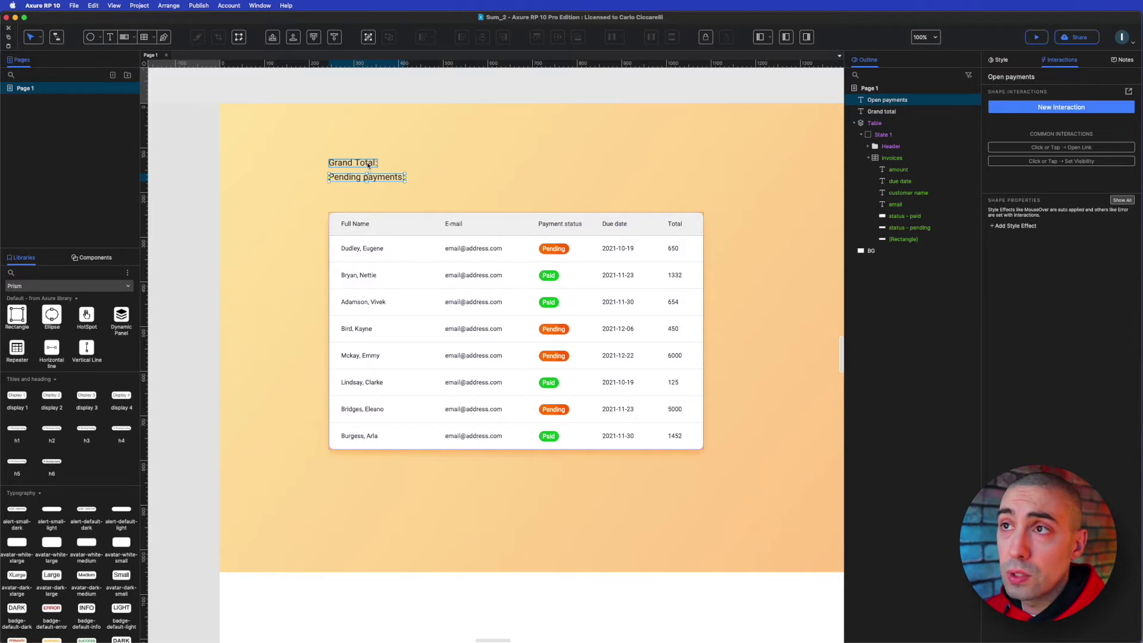
click(369, 166)
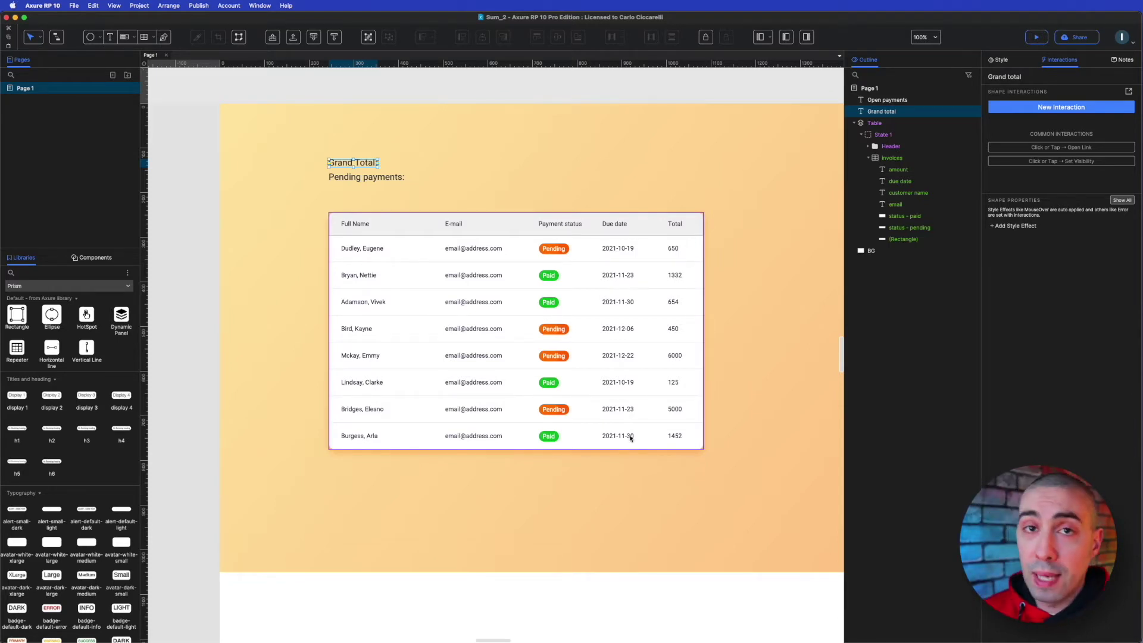
click(382, 178)
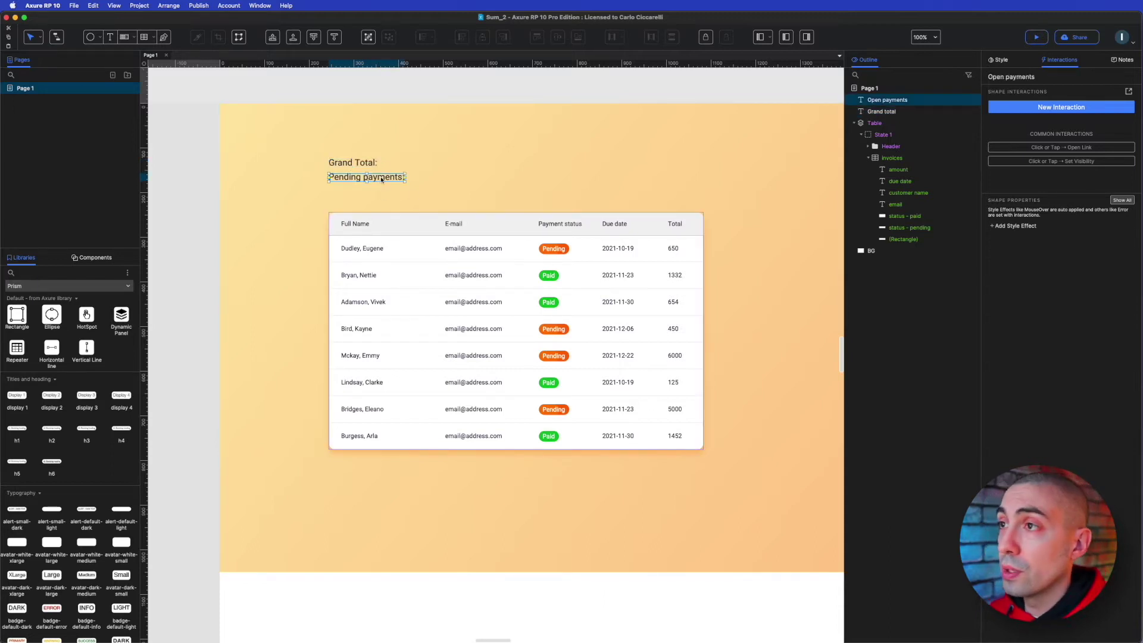
click(577, 252)
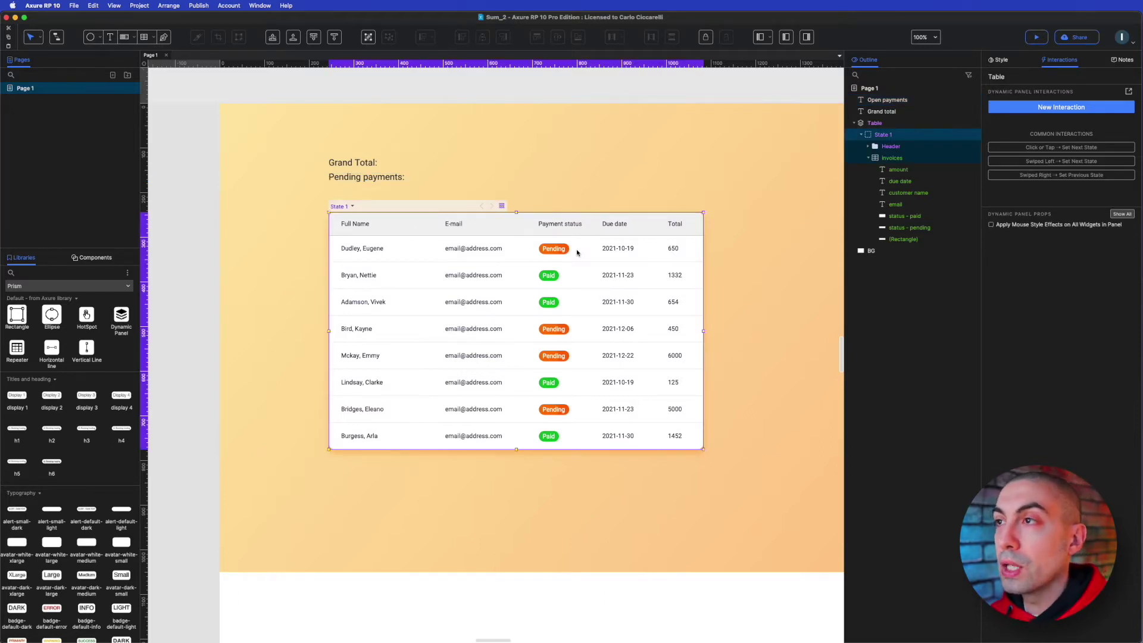
double_click(577, 250)
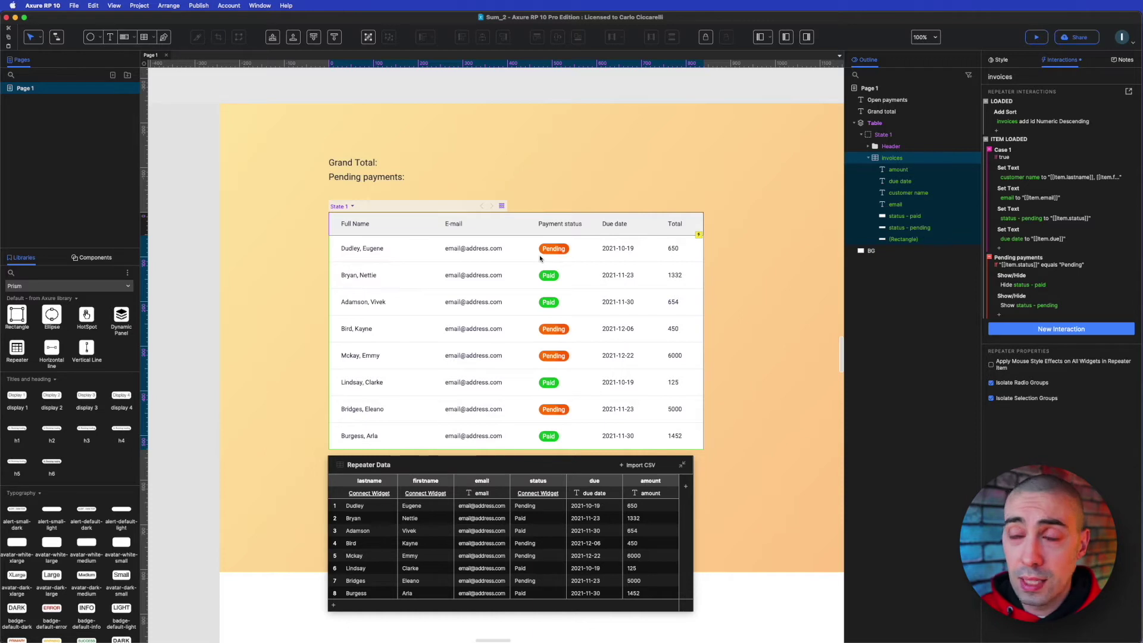
click(540, 258)
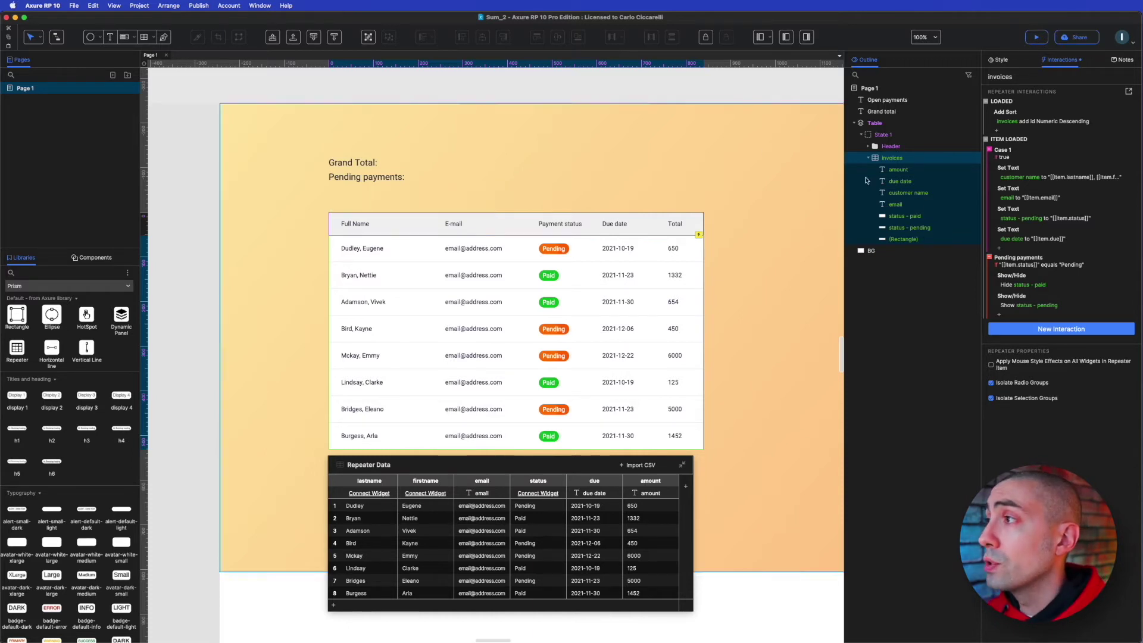
Step: Inspect the "status - paid" and "status - pending" widgets of the invoices repeater, including their style settings
click(920, 218)
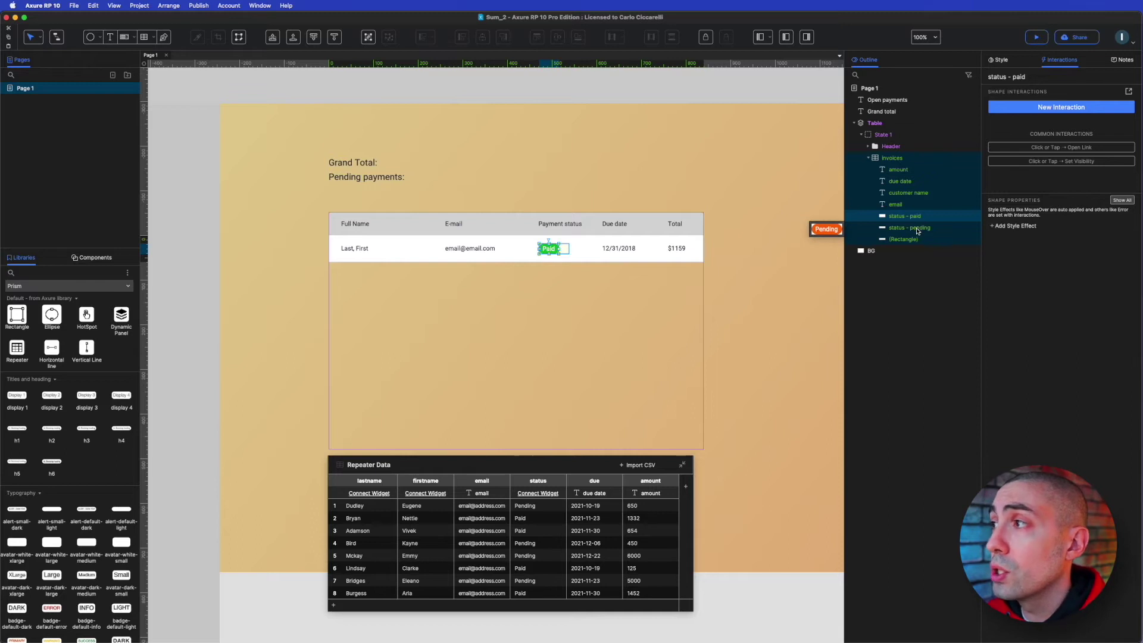
click(916, 225)
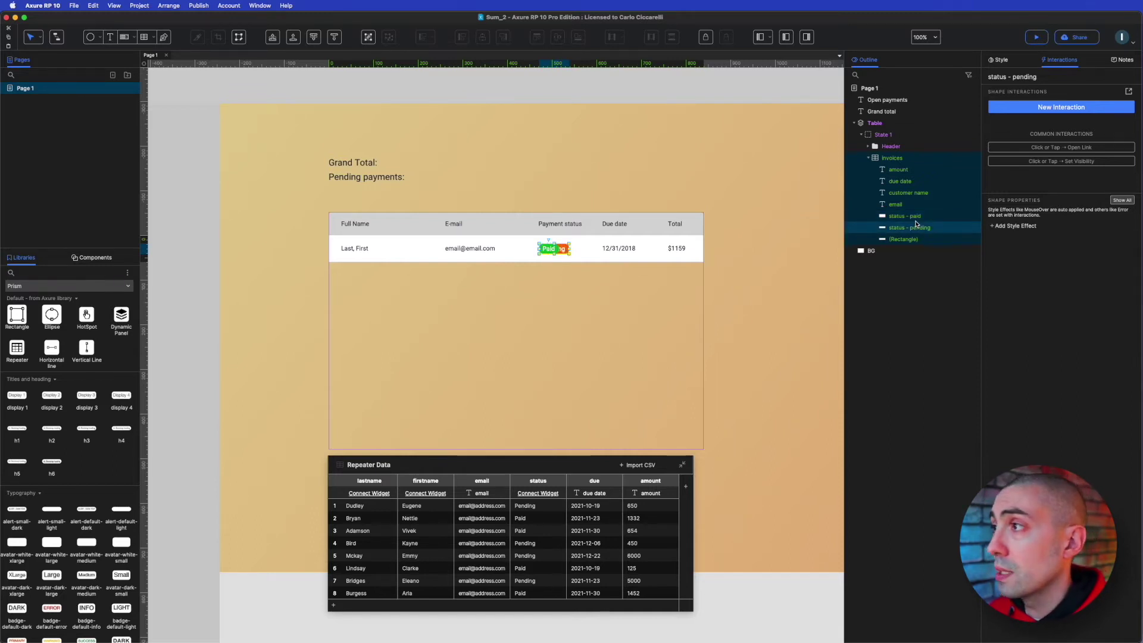
click(916, 221)
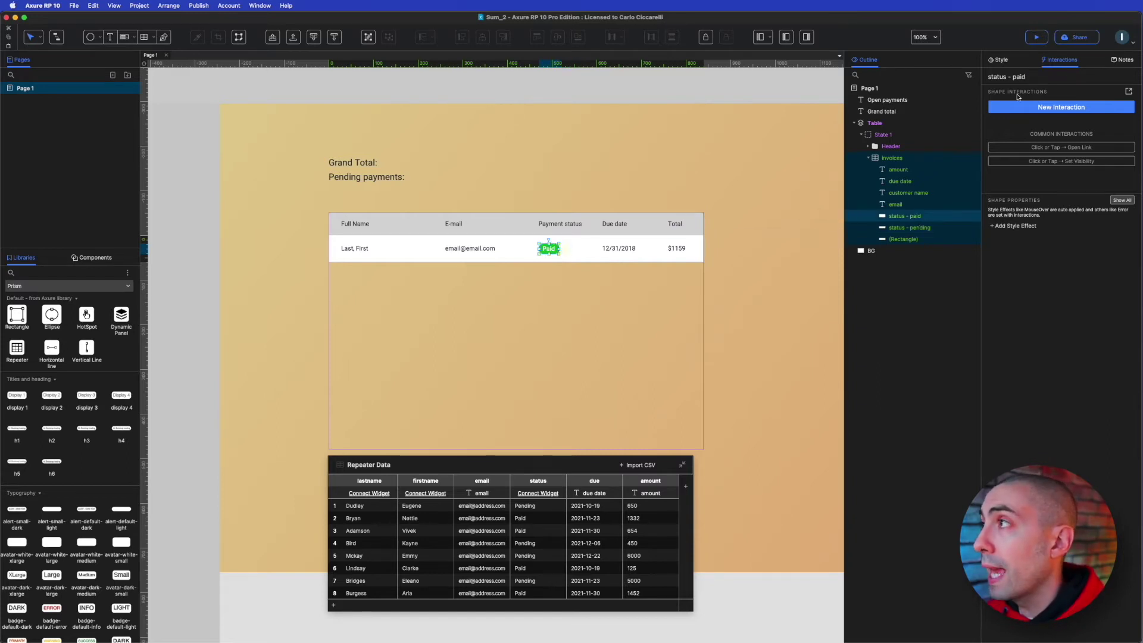
click(1001, 59)
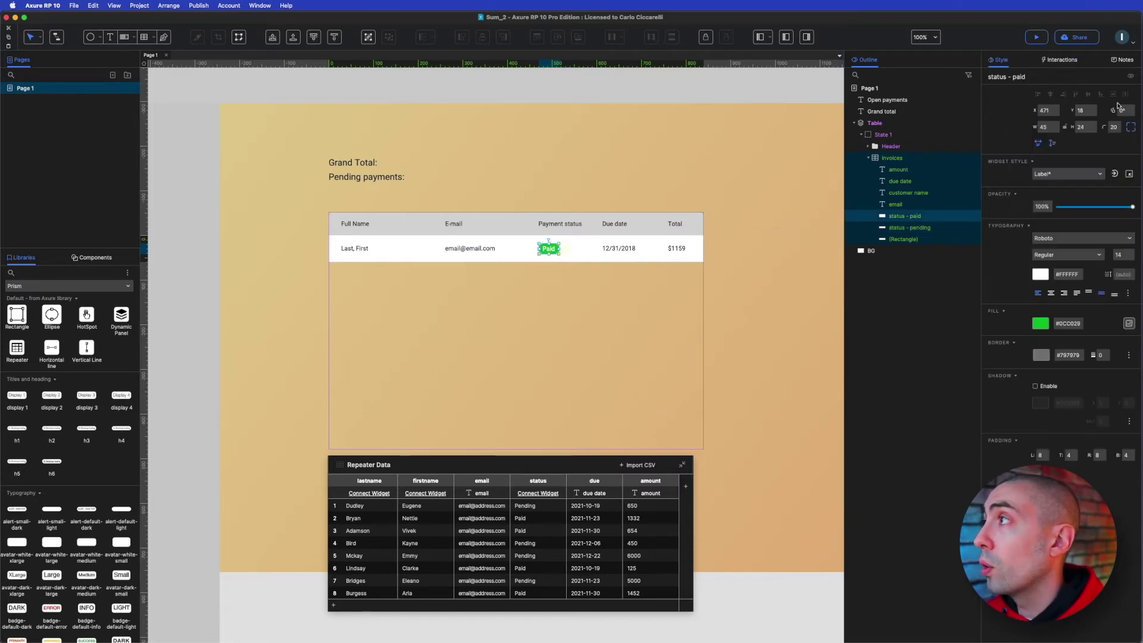
click(927, 230)
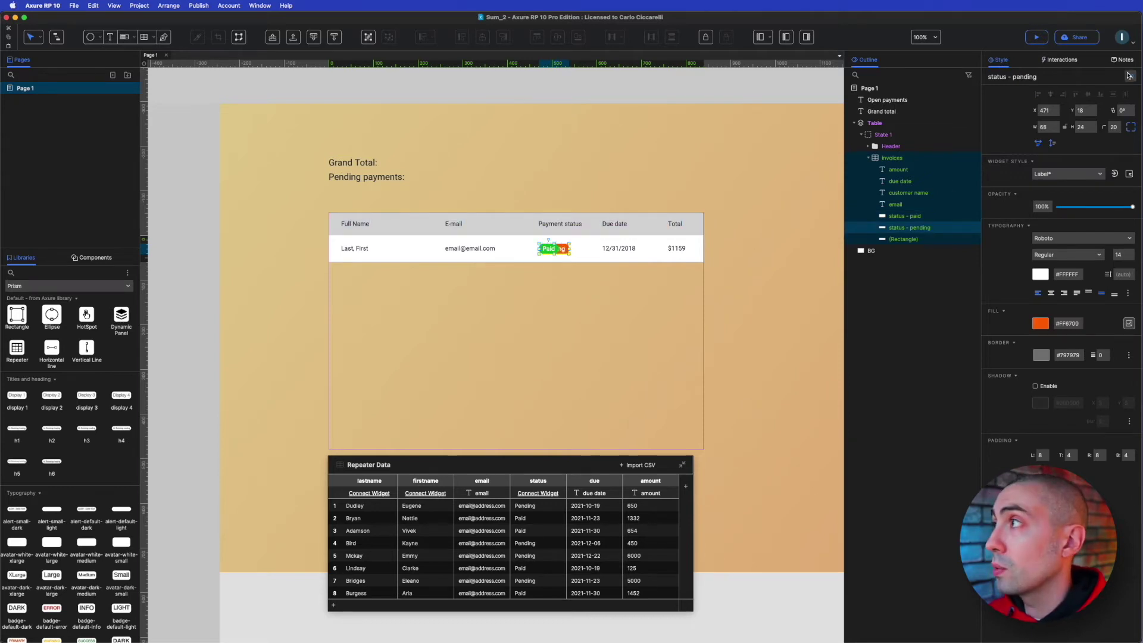
click(829, 218)
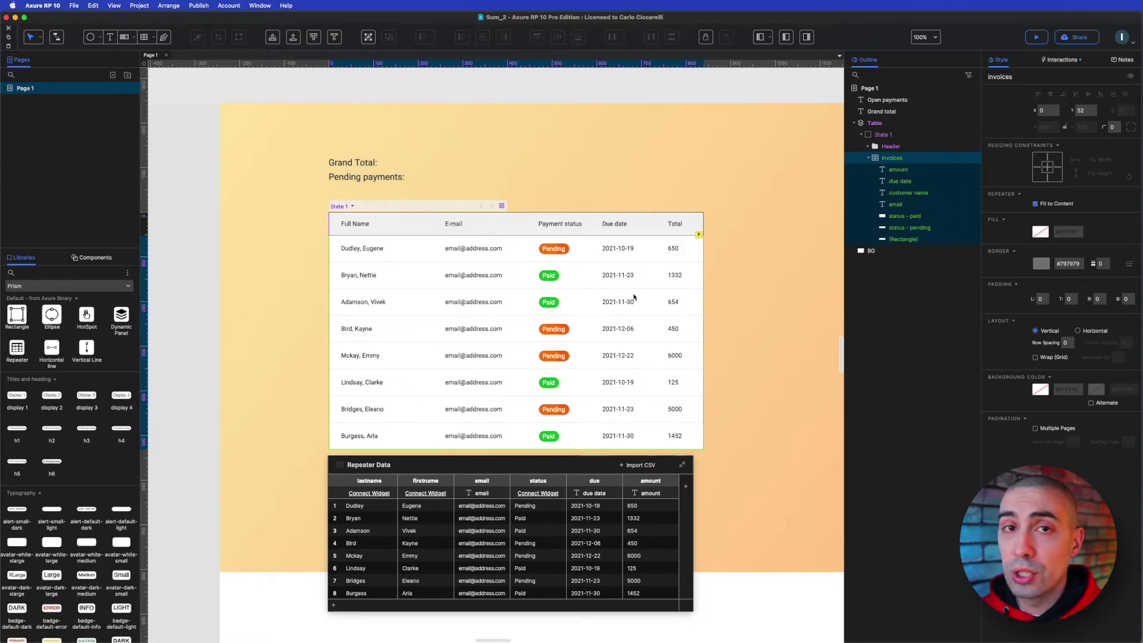
Step: Review the invoices repeater's Pending payments case against the status column of its data
click(1053, 61)
click(1018, 261)
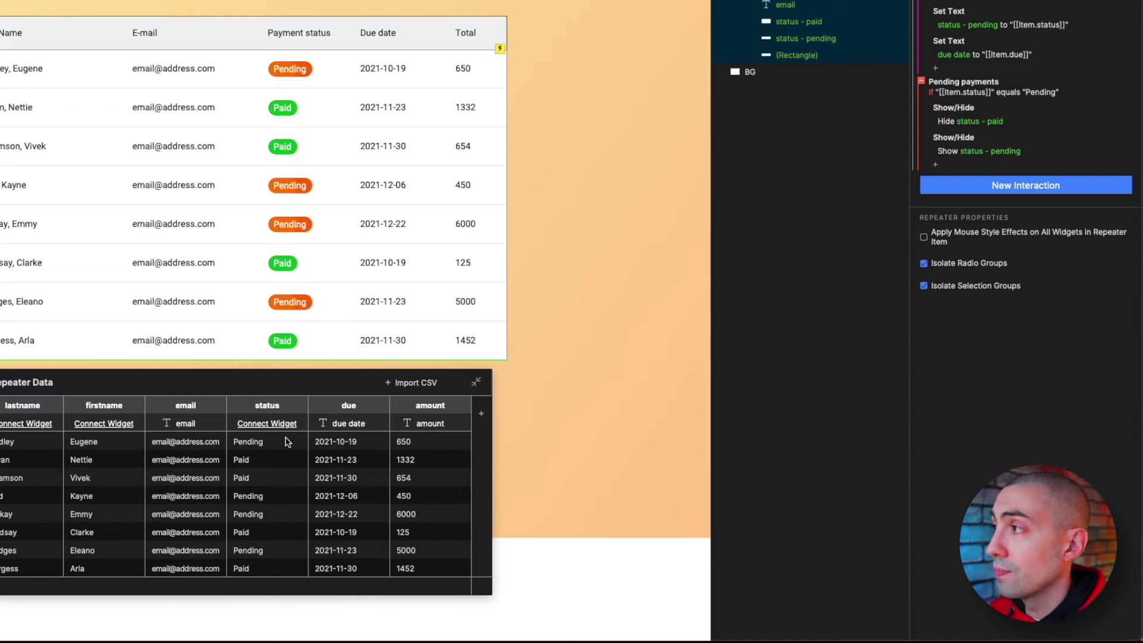
mouse_move(266, 408)
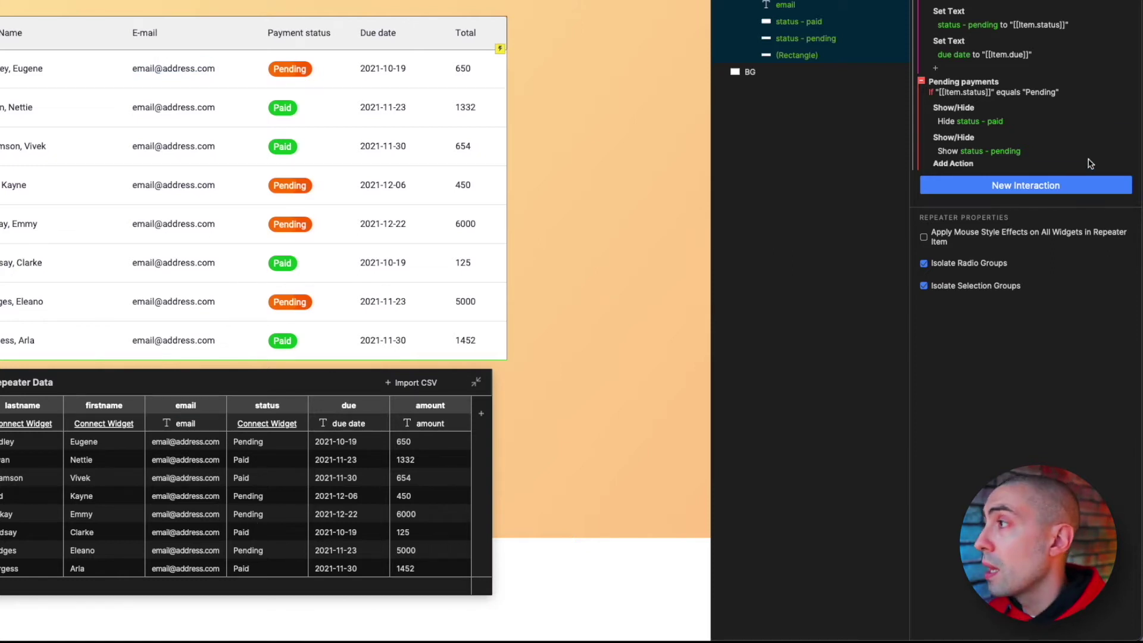
mouse_move(1031, 106)
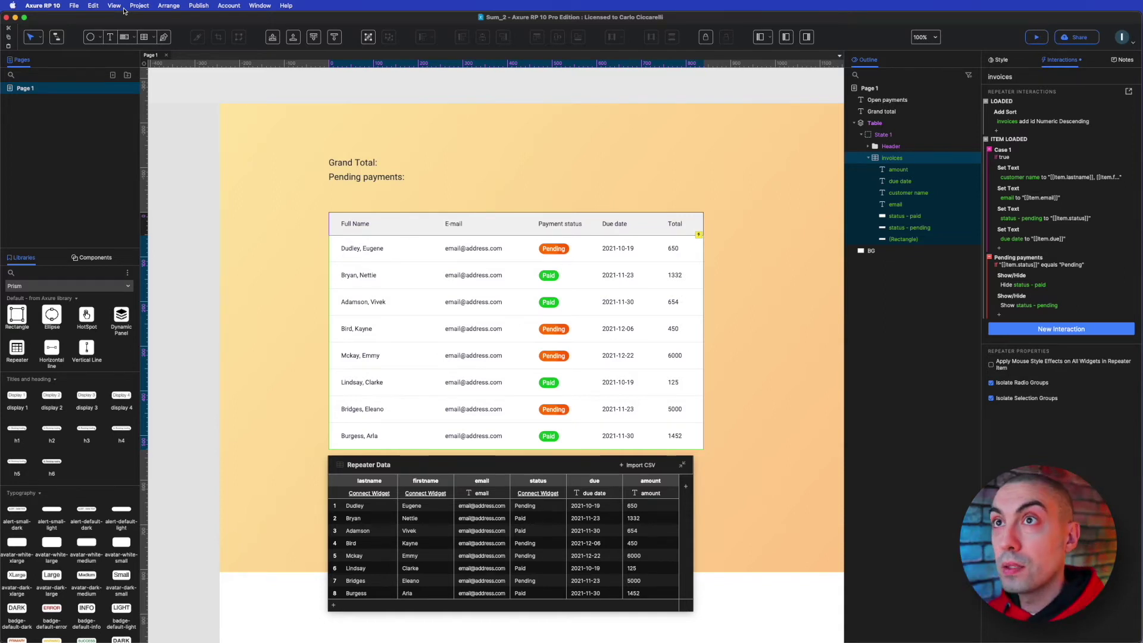
Step: Rename the project's global variable OnLoadVariable to Grand
click(146, 7)
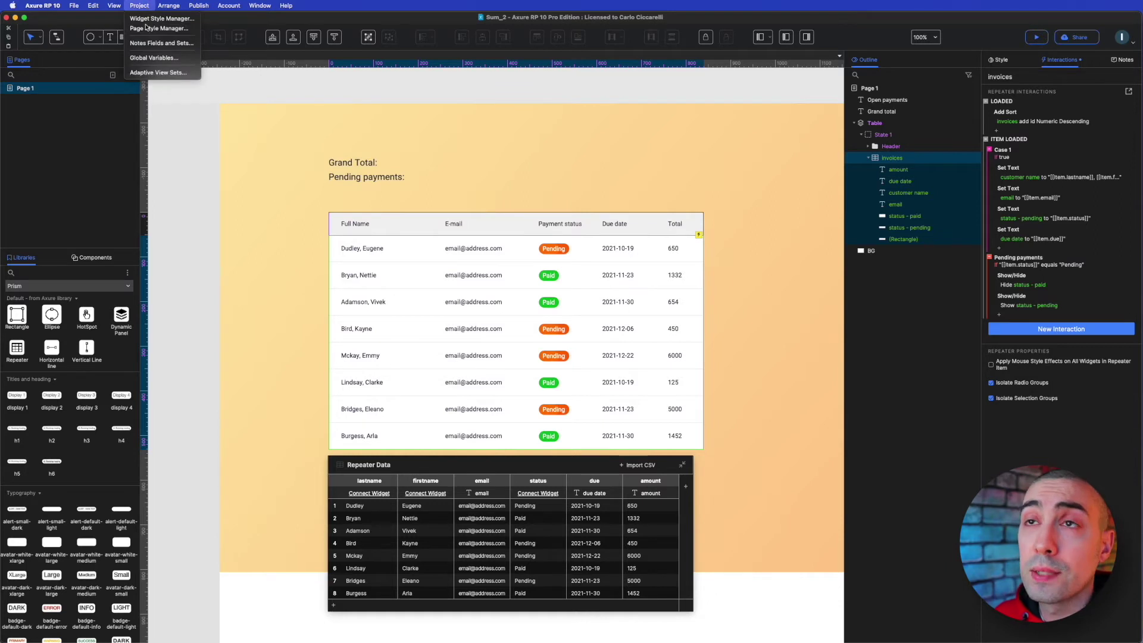
click(158, 58)
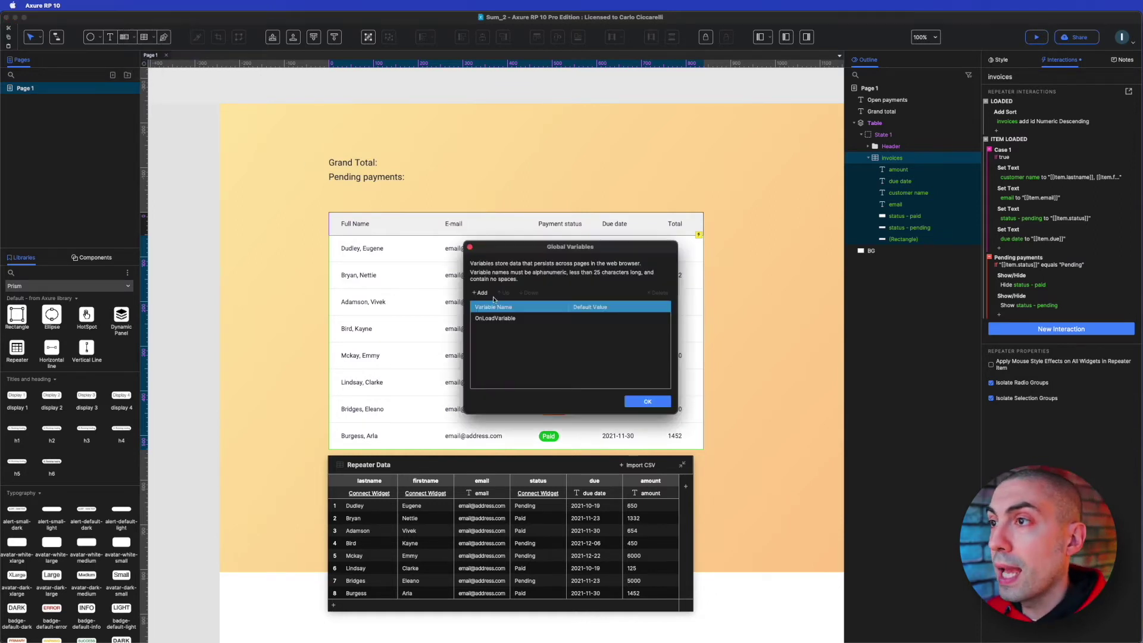
click(494, 320)
click(493, 319)
key(BackSpace)
text(Grtand)
key(super+a)
text(Grand)
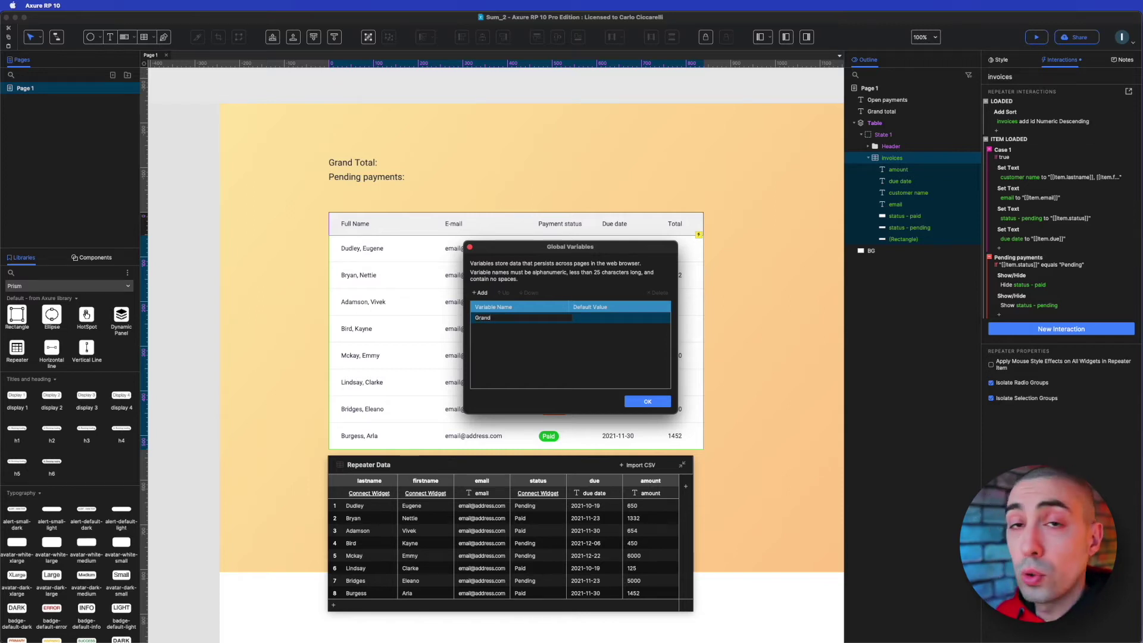
click(588, 355)
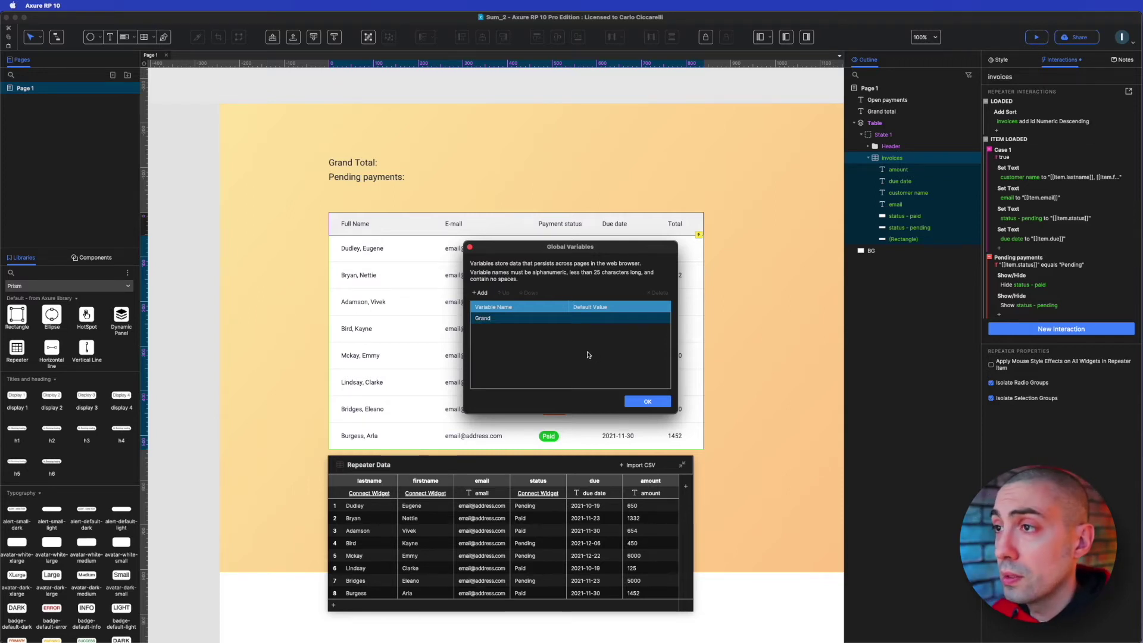
Step: Add a second global variable named Pending and accept the global variables
click(480, 292)
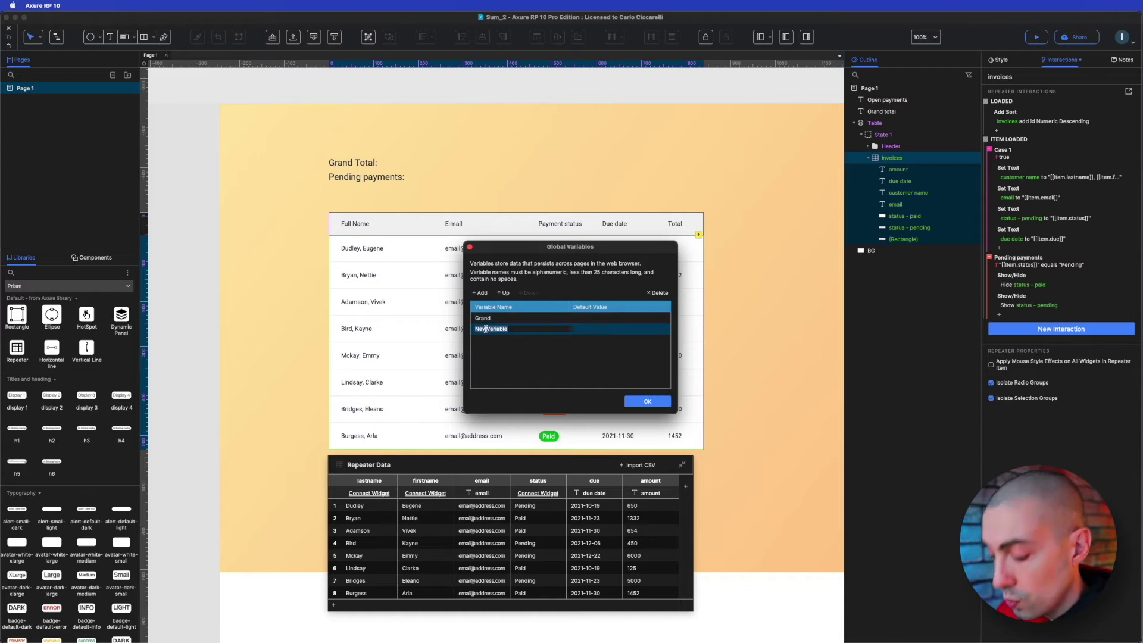
text(Pending)
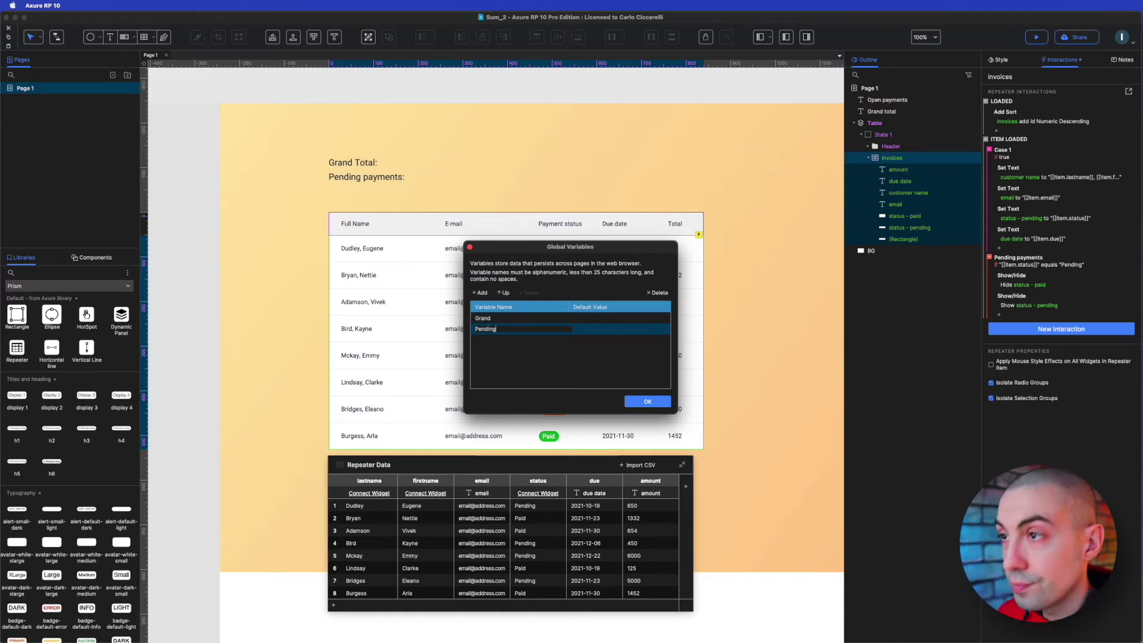
click(638, 402)
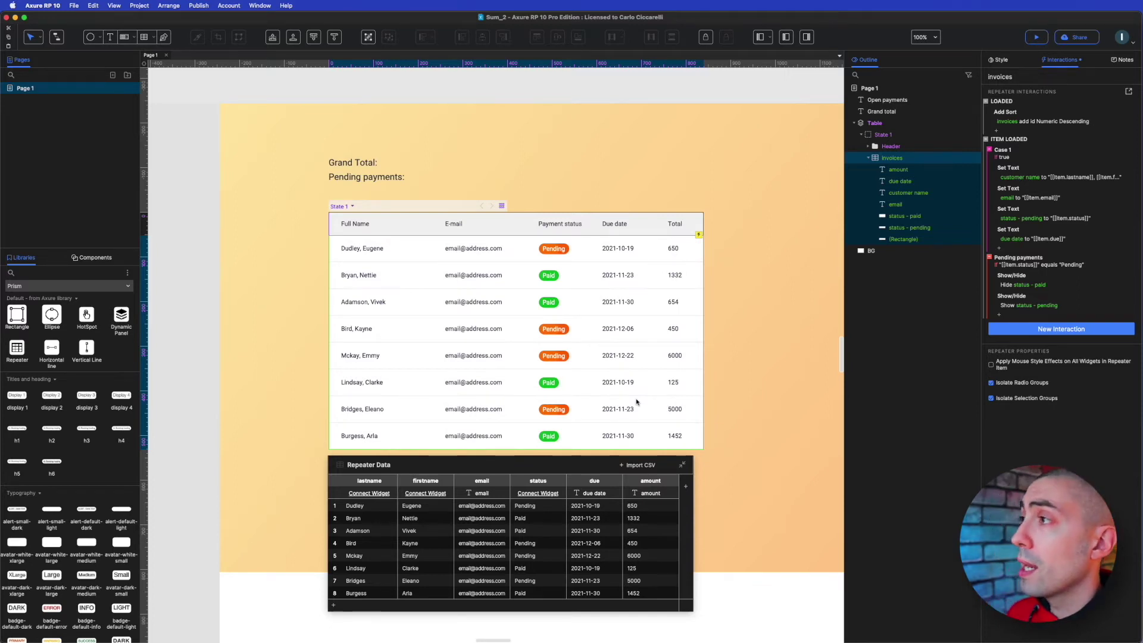
Step: Add a case to the invoices repeater's Item Loaded event with a condition that tests the text value [[Item.isFirst]]
mouse_move(1038, 141)
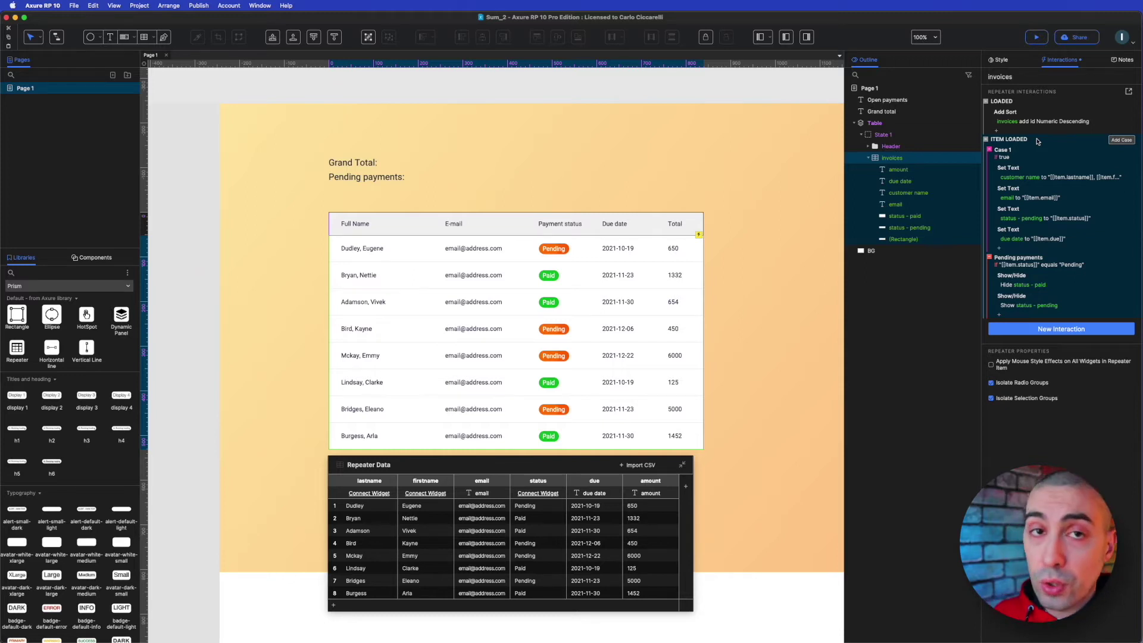
click(1122, 139)
click(417, 281)
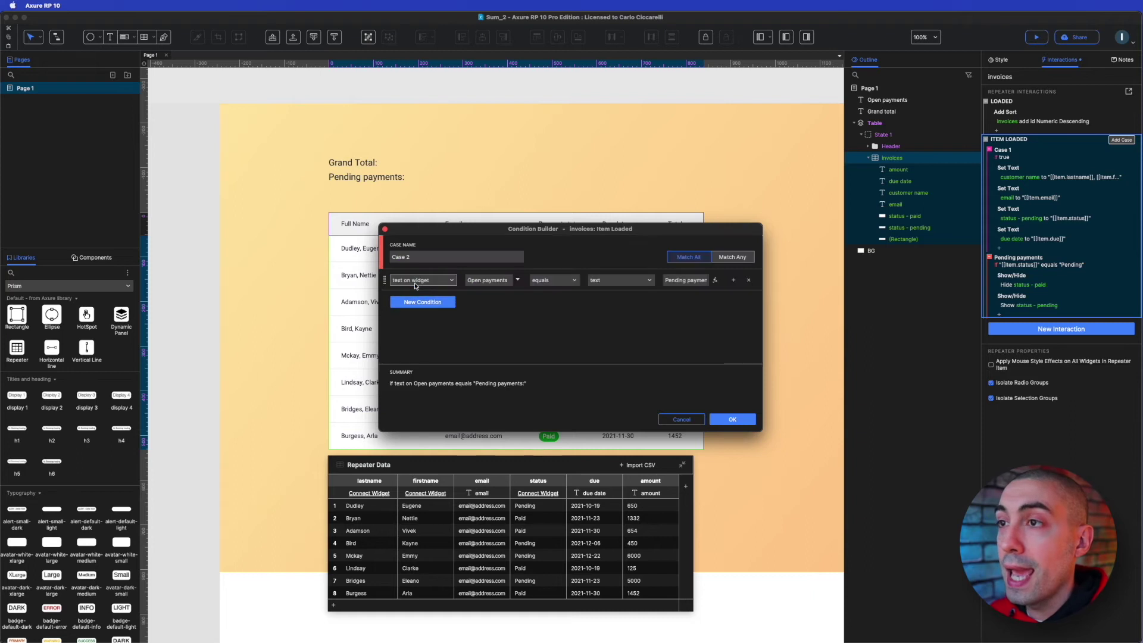
click(415, 281)
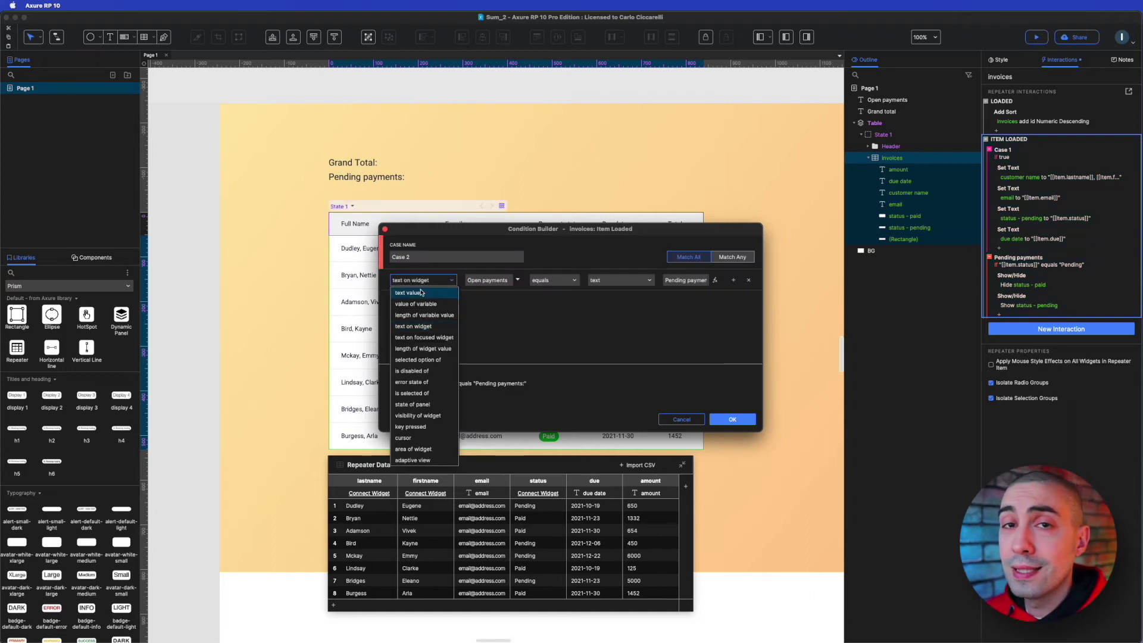
click(421, 291)
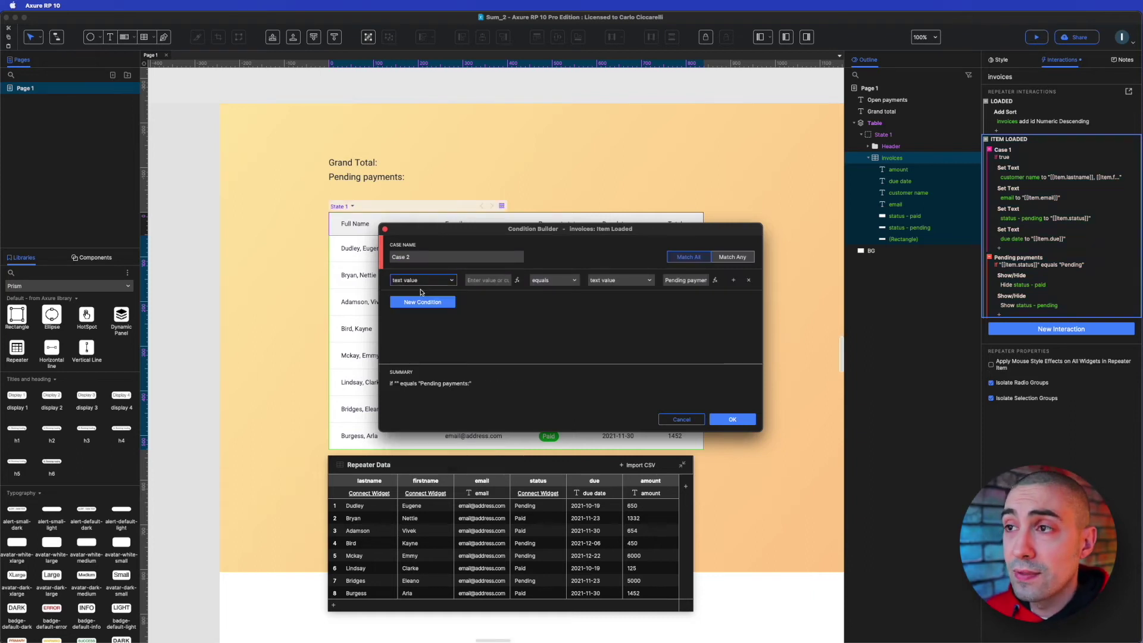
click(517, 280)
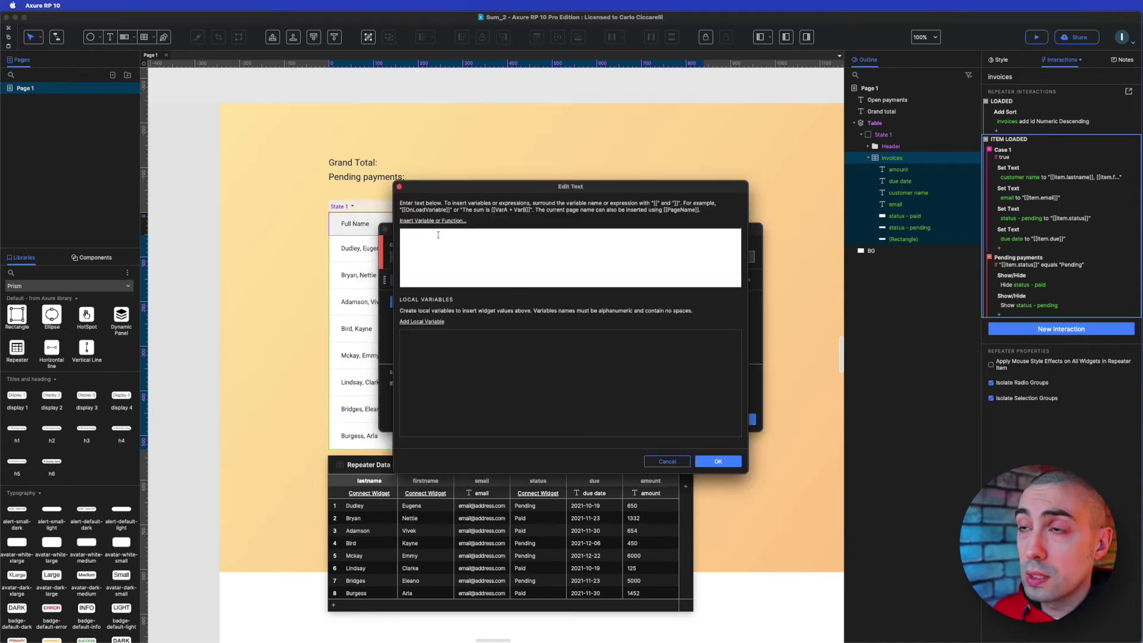
click(427, 222)
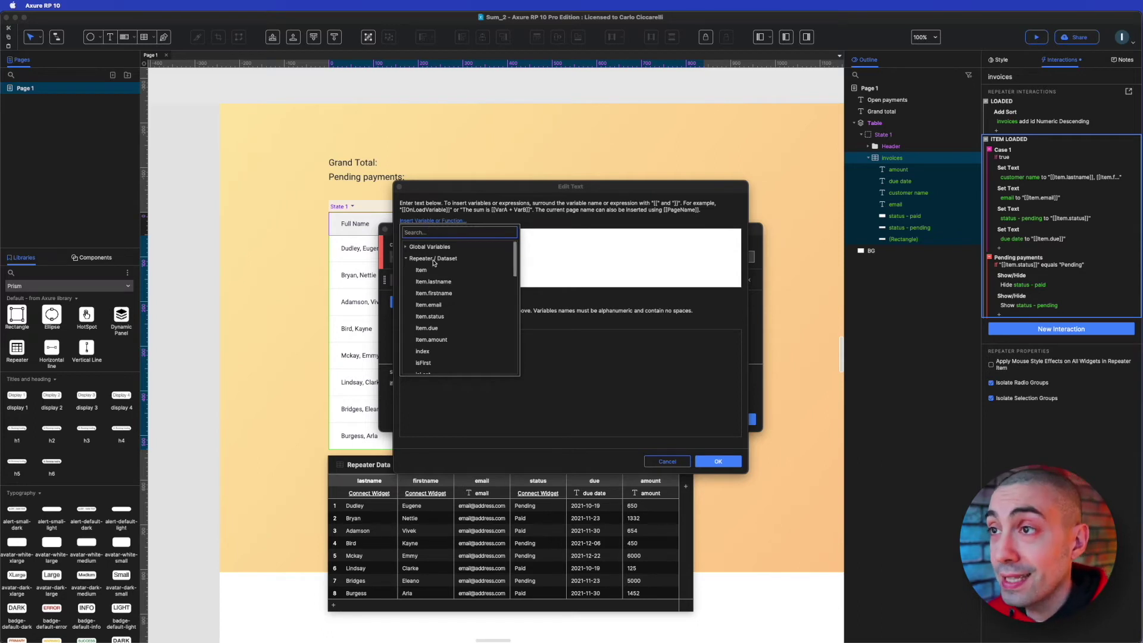
scroll(441, 292, down, 3)
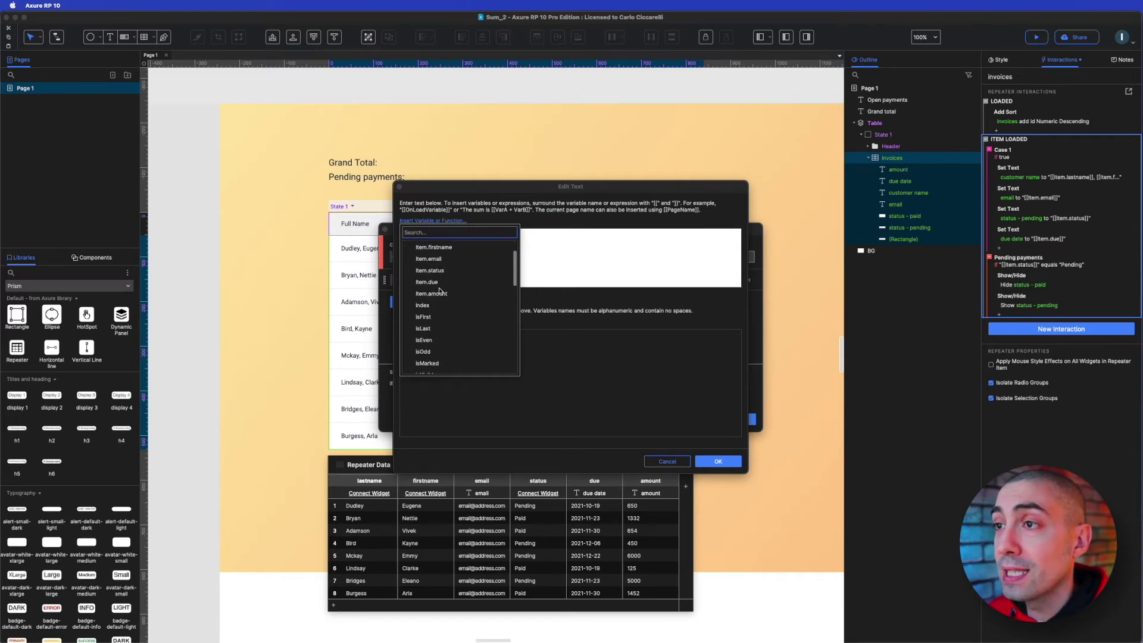
click(424, 318)
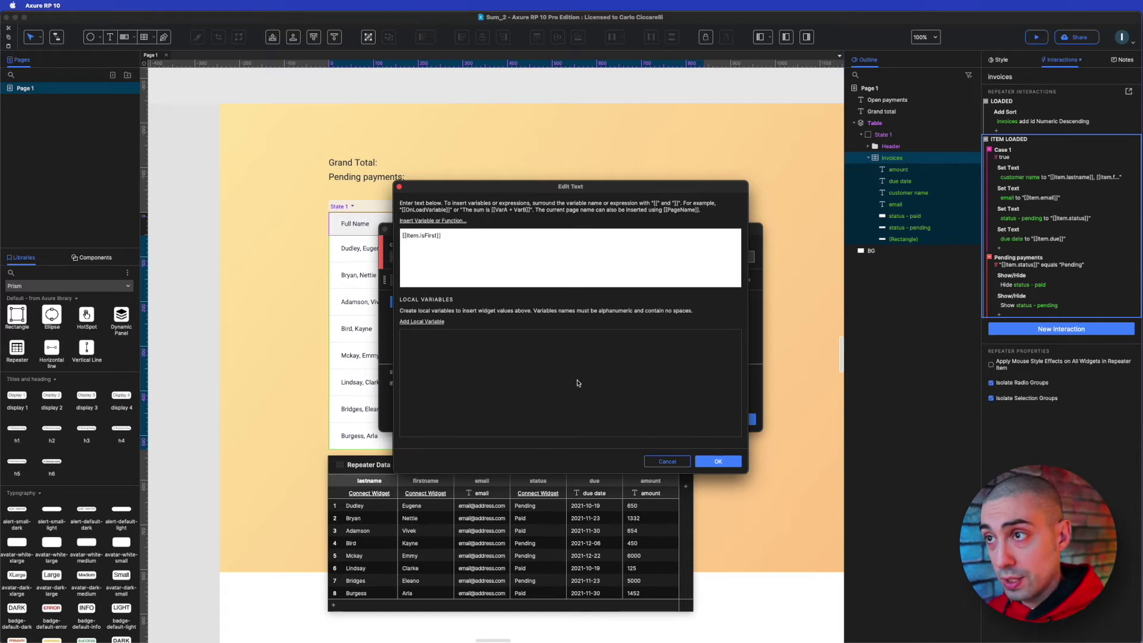
click(718, 461)
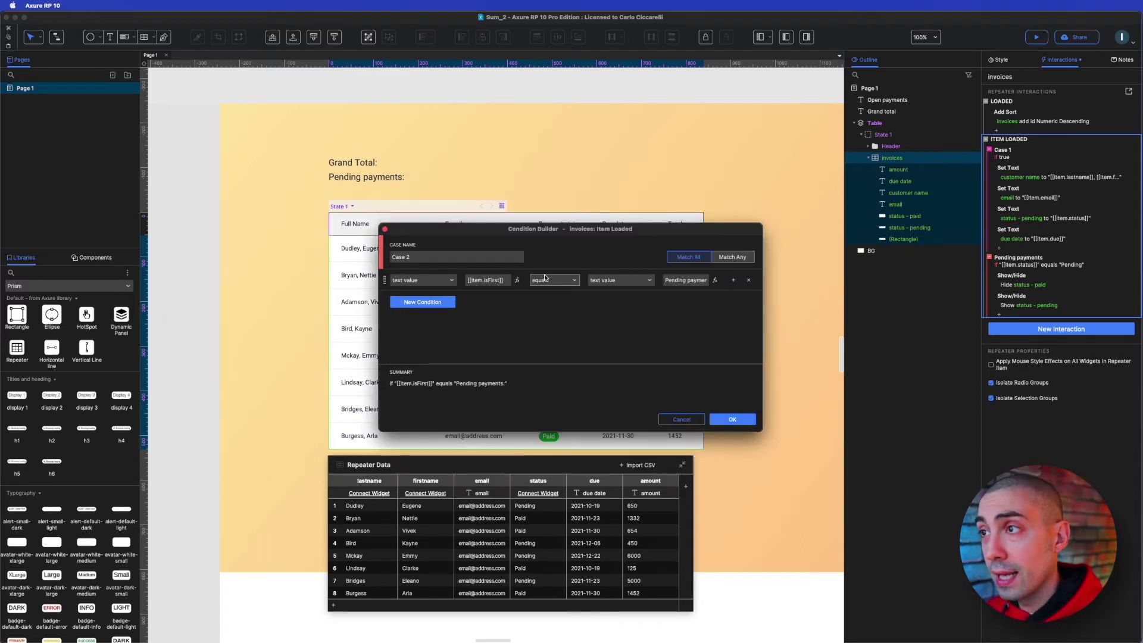
Step: Set the condition's comparison to the text value "true"
click(628, 281)
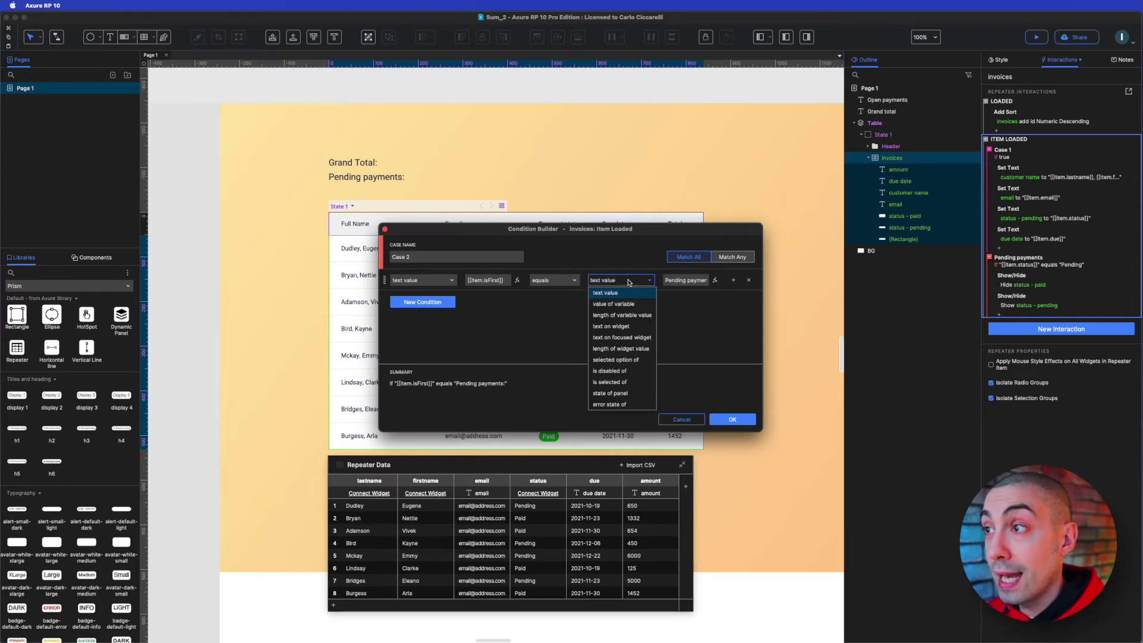
click(620, 292)
click(680, 281)
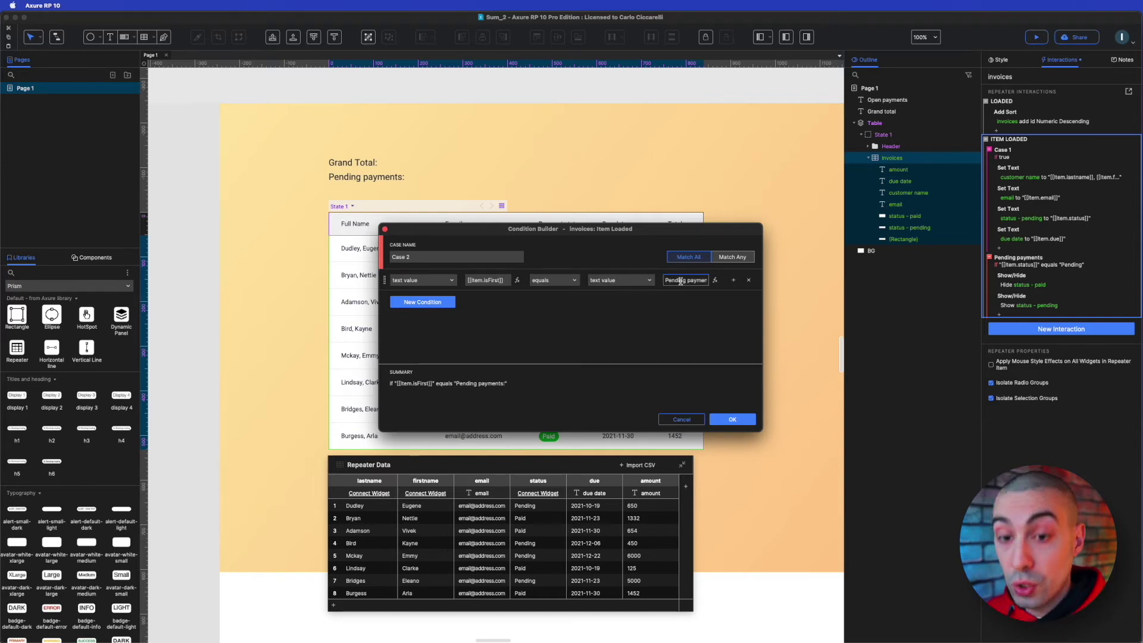
key(super+a)
text(tr)
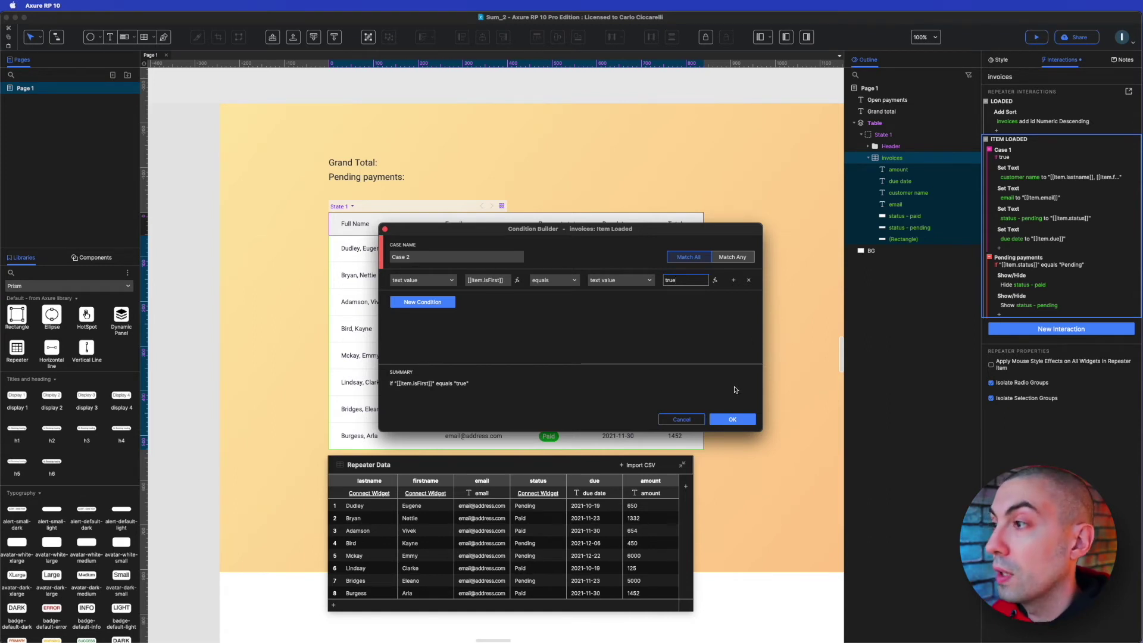
Step: Accept the Case 2 condition and add a Set Variable Value action that sets the Grand variable to 0
click(733, 419)
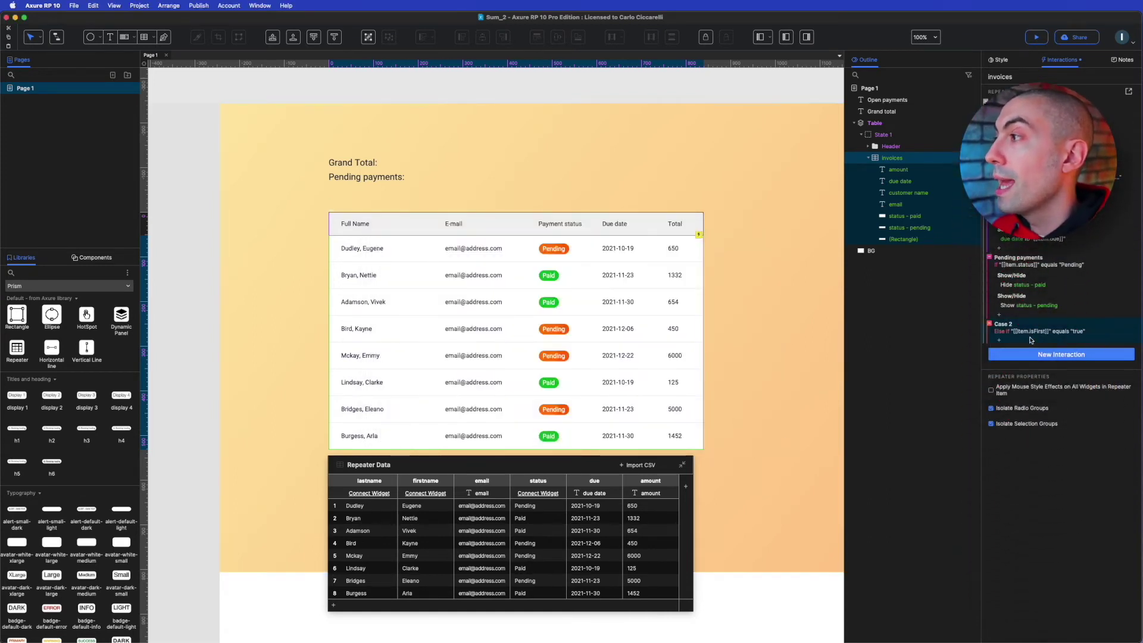
click(1000, 340)
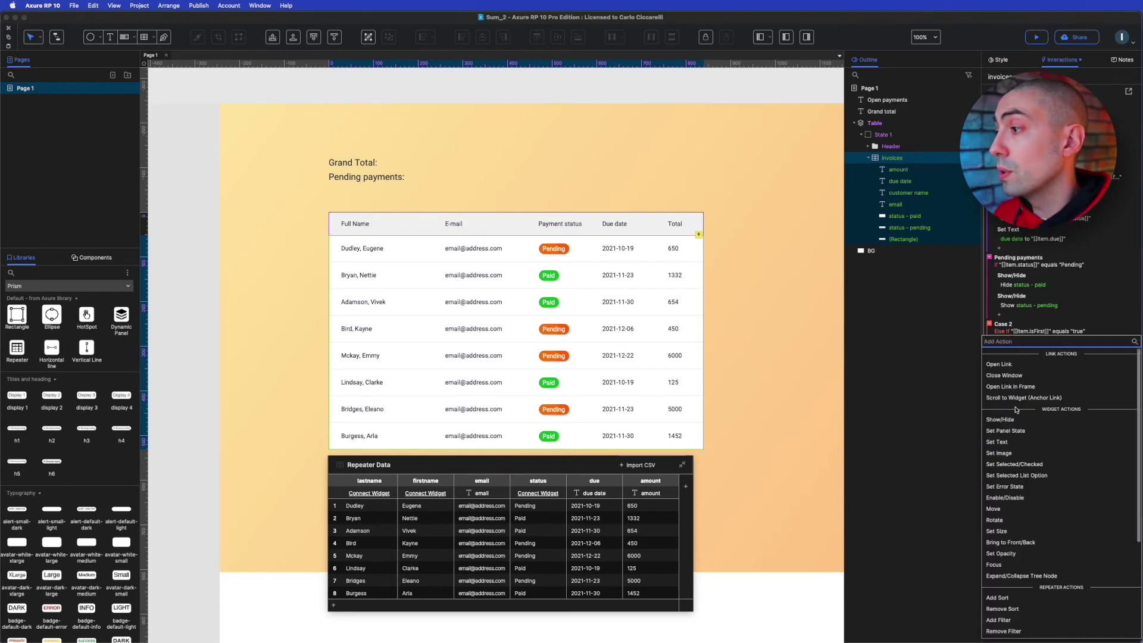
scroll(1058, 536, down, 5)
click(1042, 604)
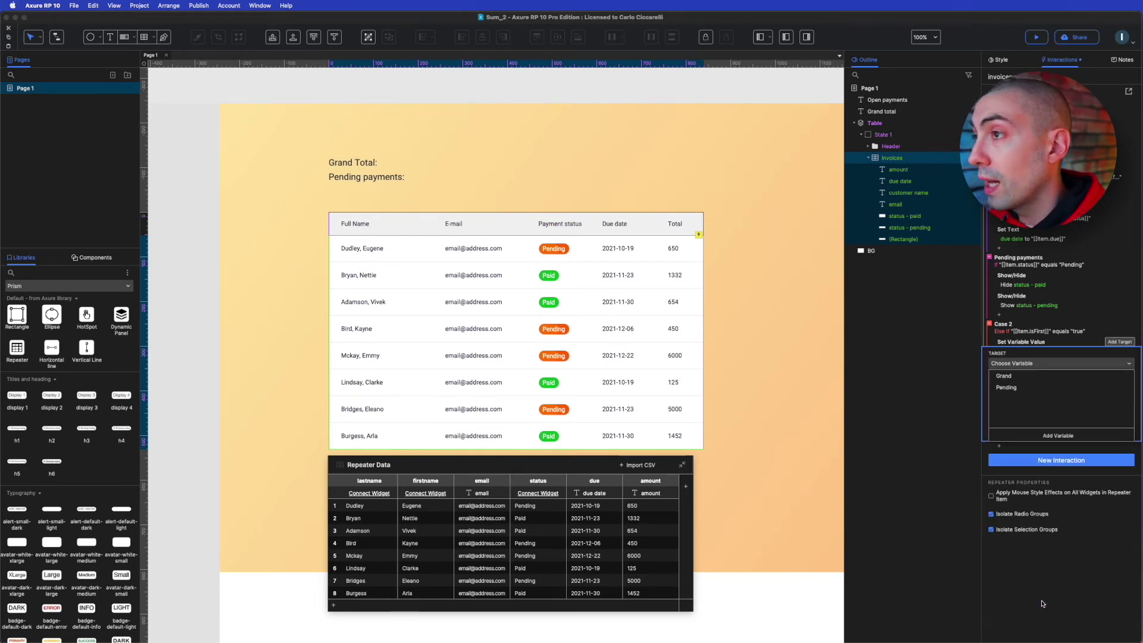
click(1004, 375)
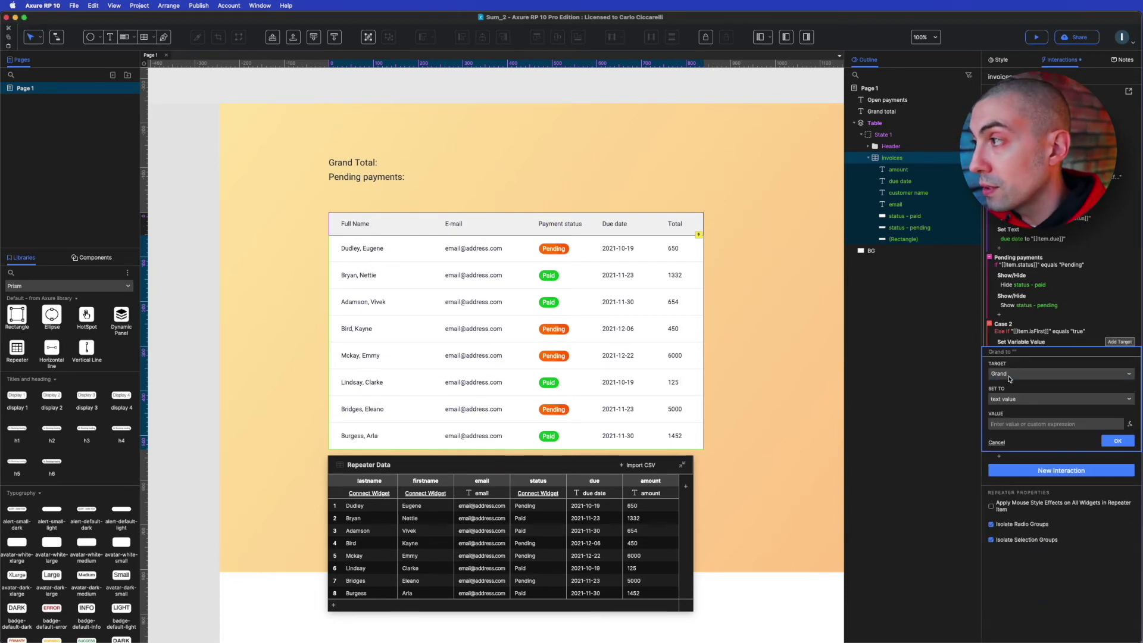
click(1026, 424)
text(0)
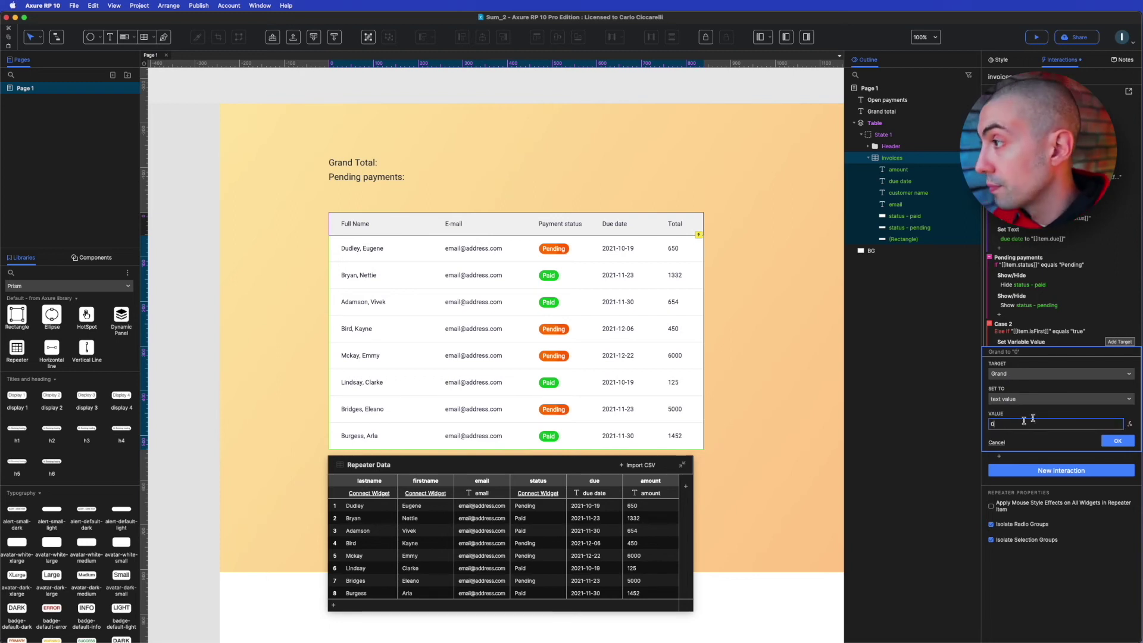
click(1117, 440)
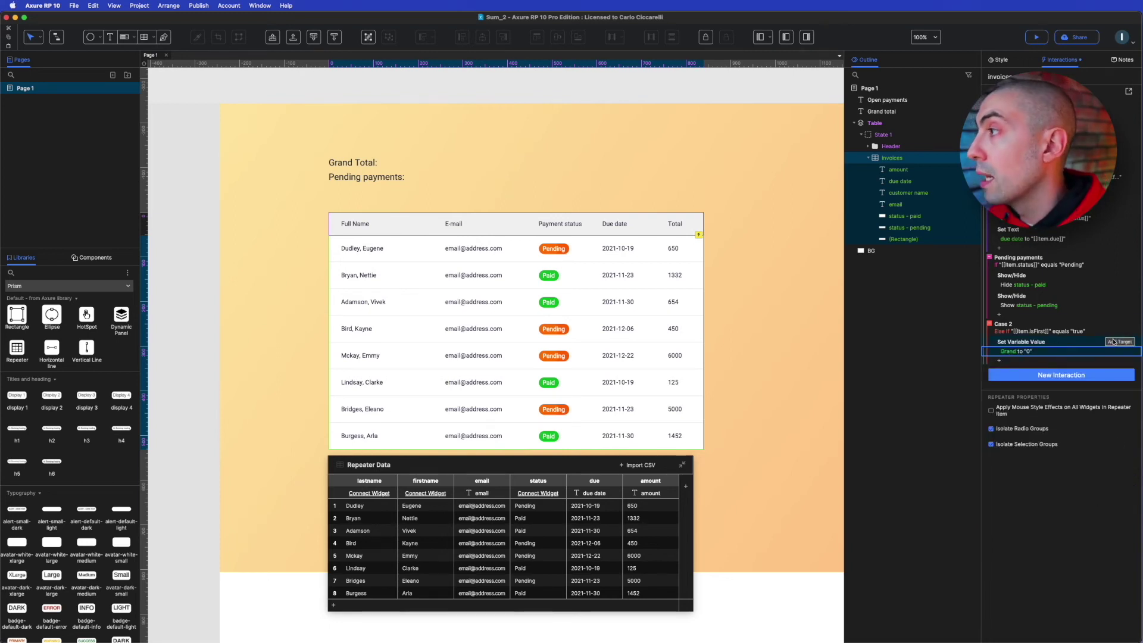
Step: Add Pending as a second variable target with the value 0, and move Case 2 above Case 1 in the Item Loaded event
click(1113, 342)
click(1002, 395)
click(1053, 438)
text(0)
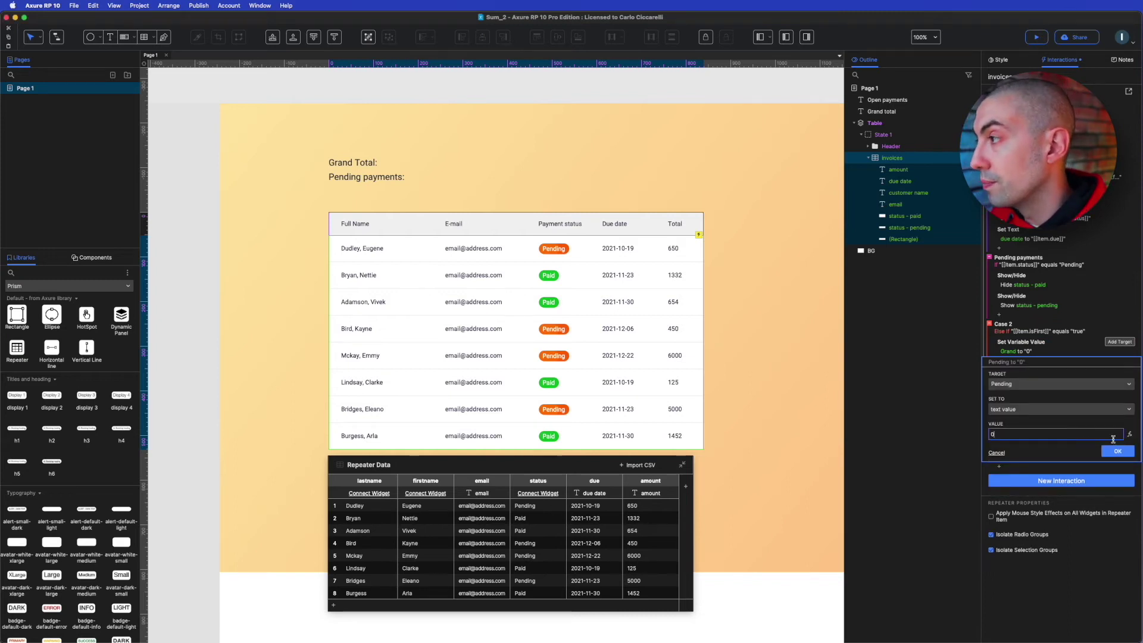
click(1116, 451)
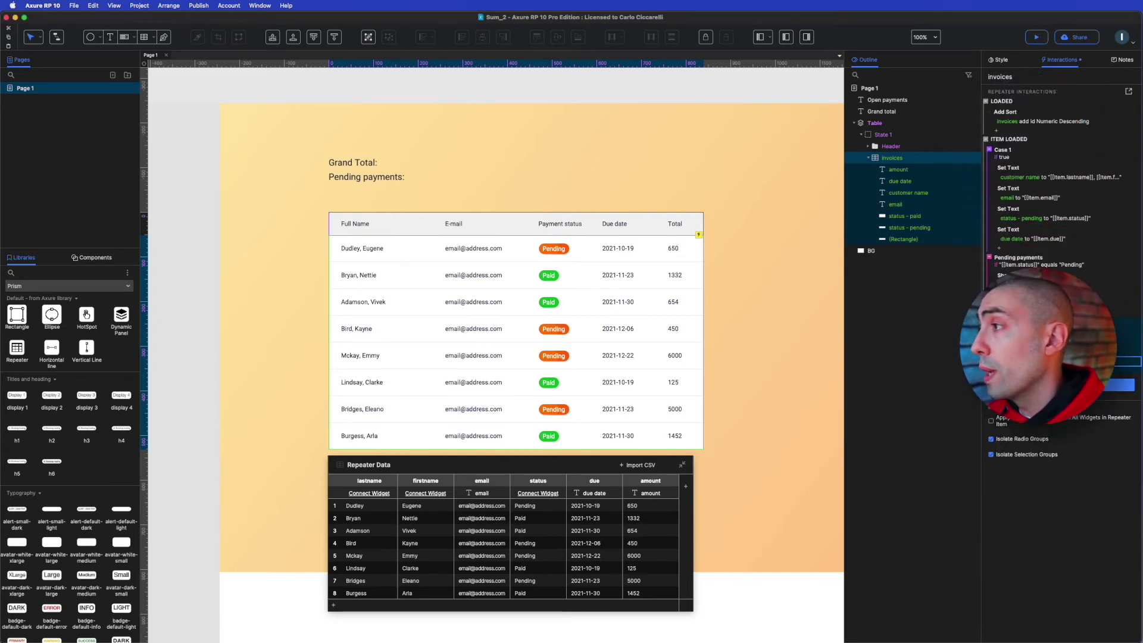
click(1030, 326)
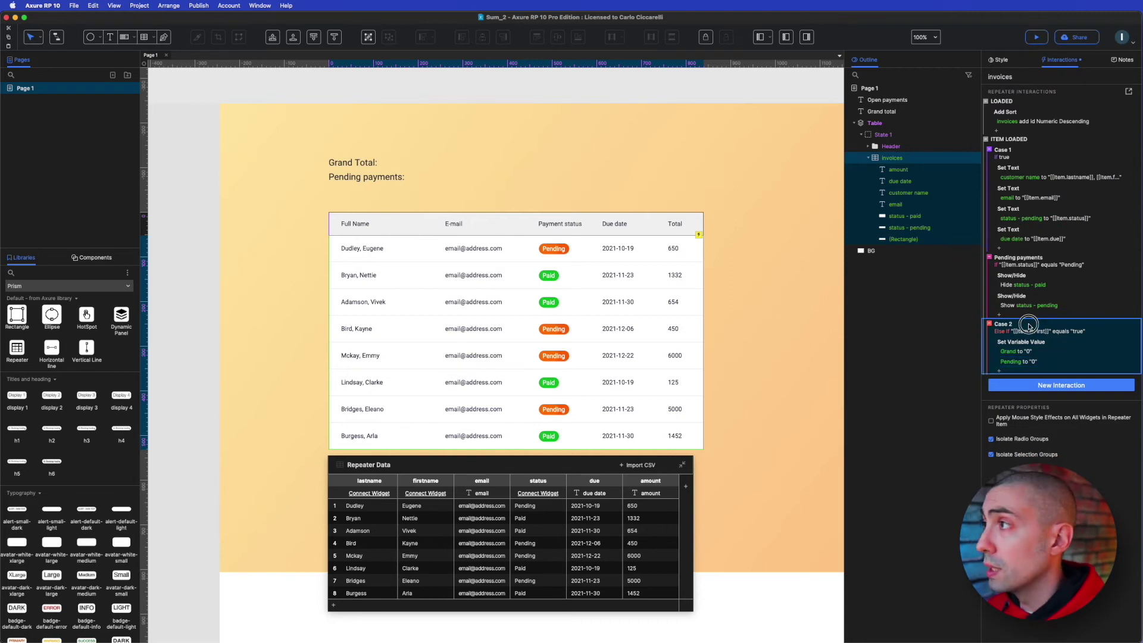
drag(1029, 326, 1020, 143)
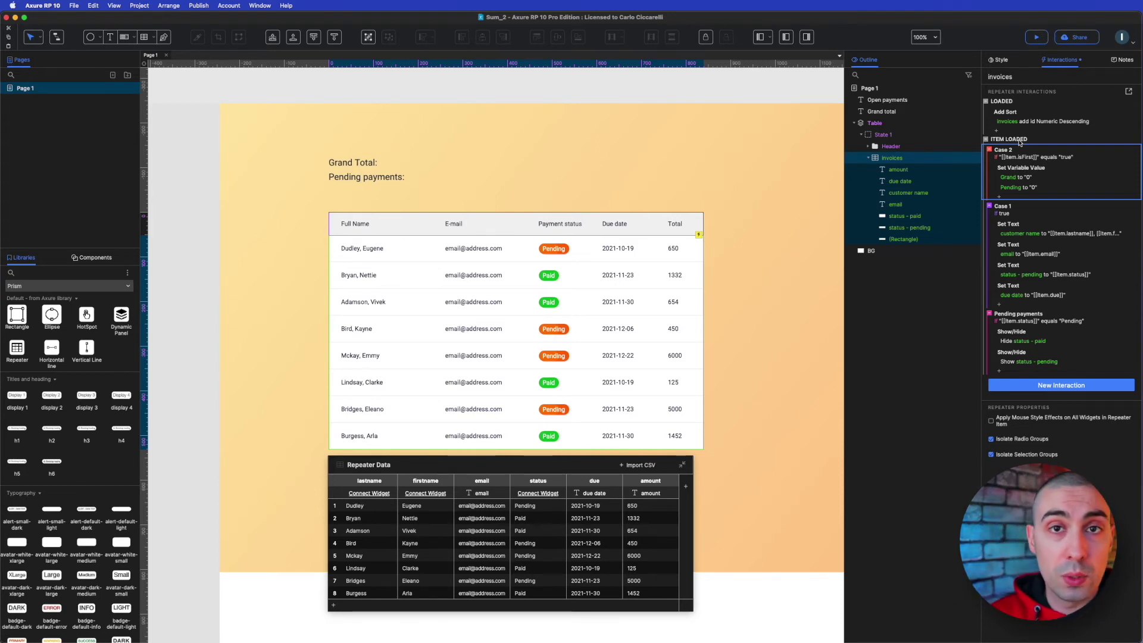
Step: Add a Set Variable Value action targeting the Grand variable to Case 1 of the Item Loaded event
click(1032, 216)
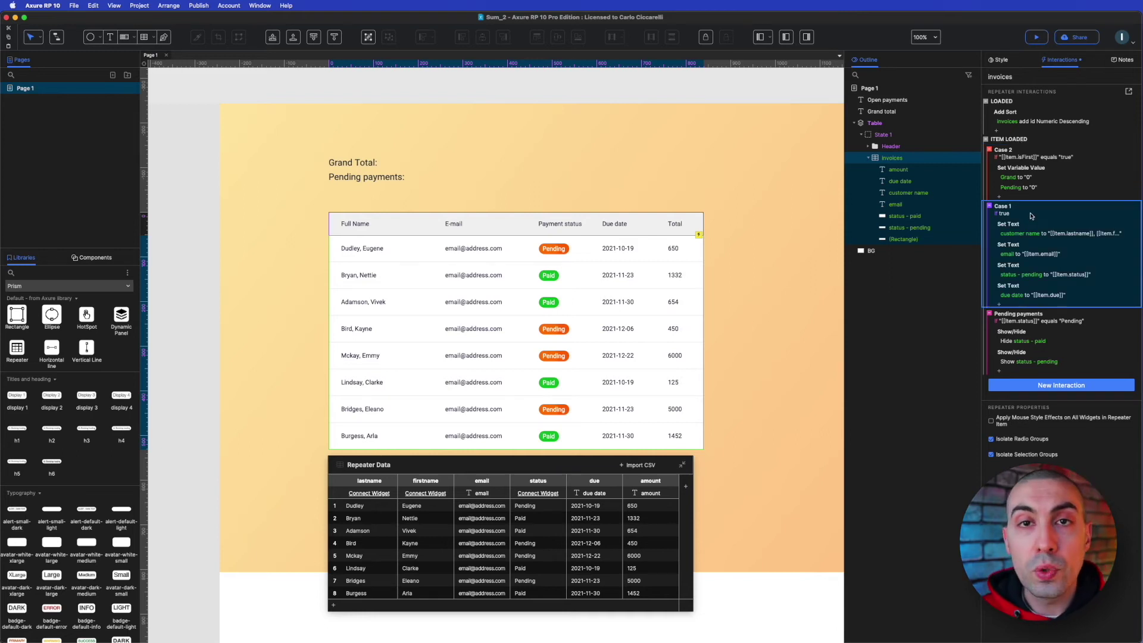
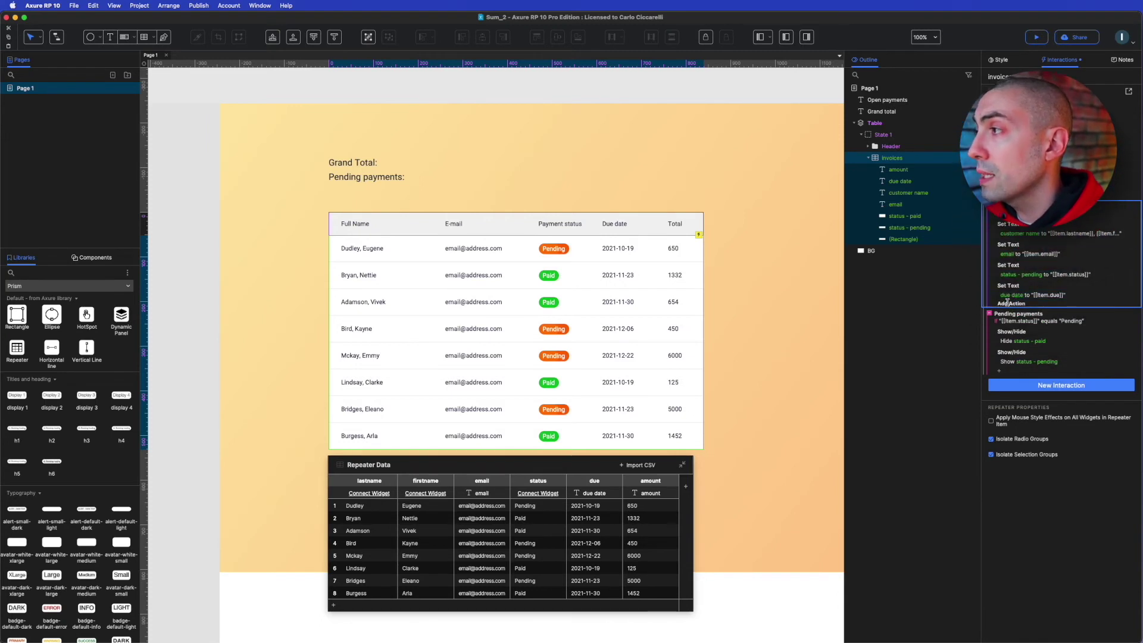
click(1011, 303)
scroll(1066, 596, down, 5)
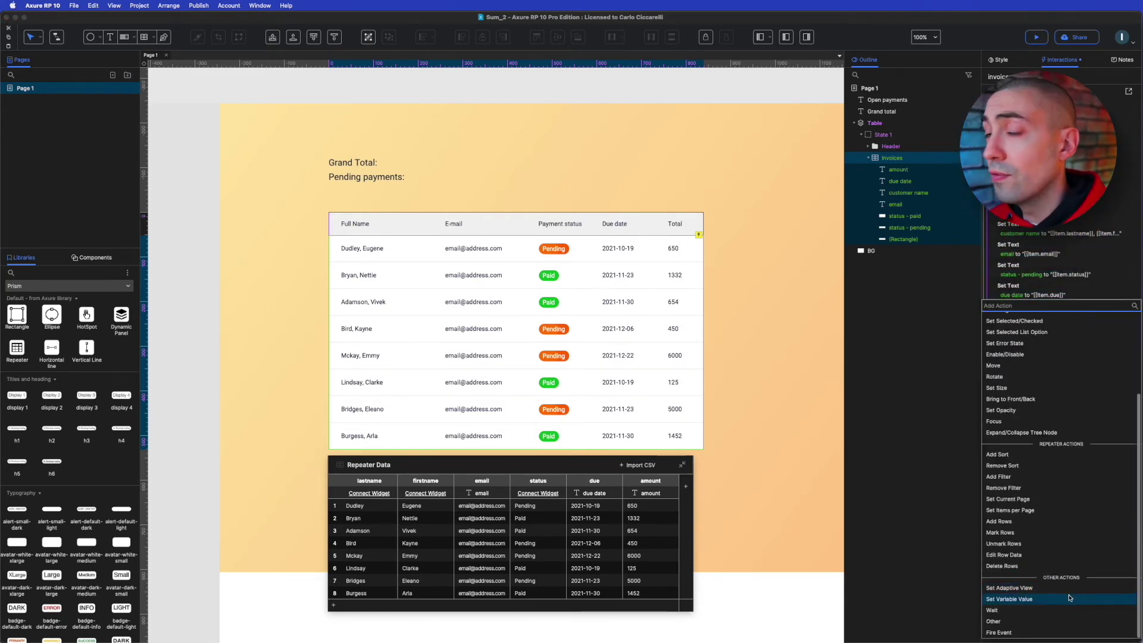
click(1070, 598)
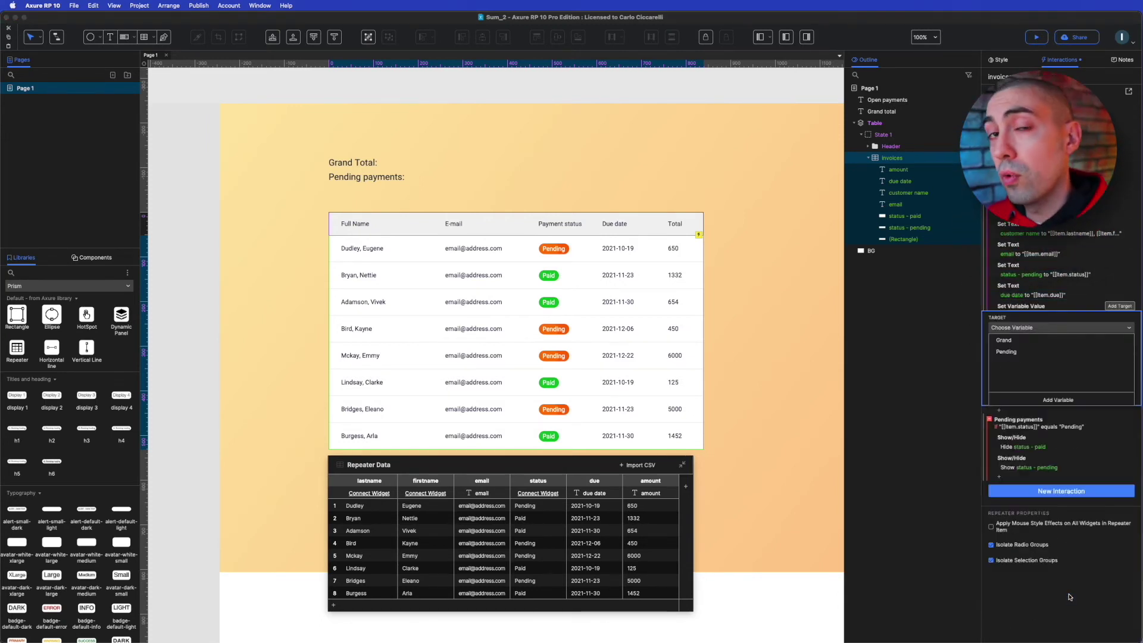
click(1039, 340)
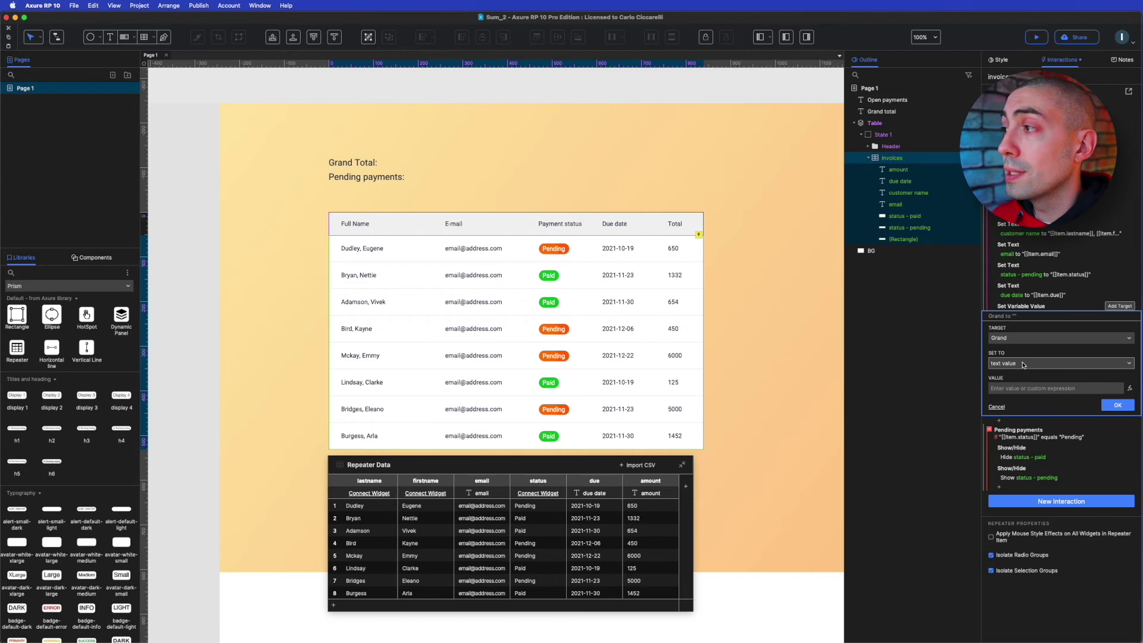
Step: Set the Grand variable's value to the expression [[Grand+Item.amount]] and accept the action
click(1129, 389)
click(433, 222)
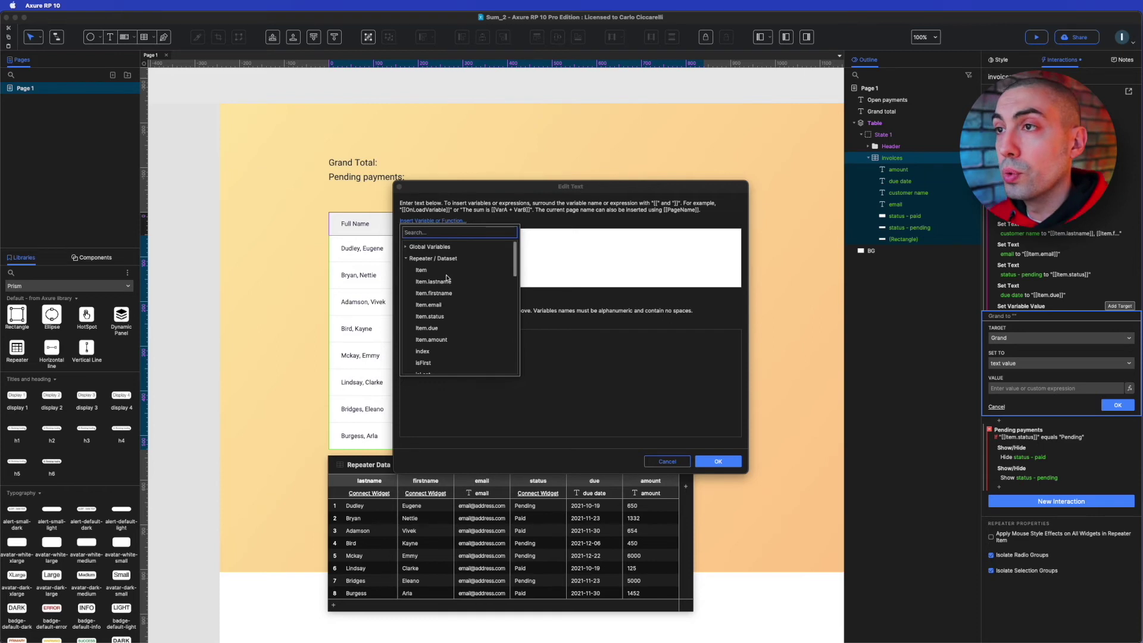
click(407, 247)
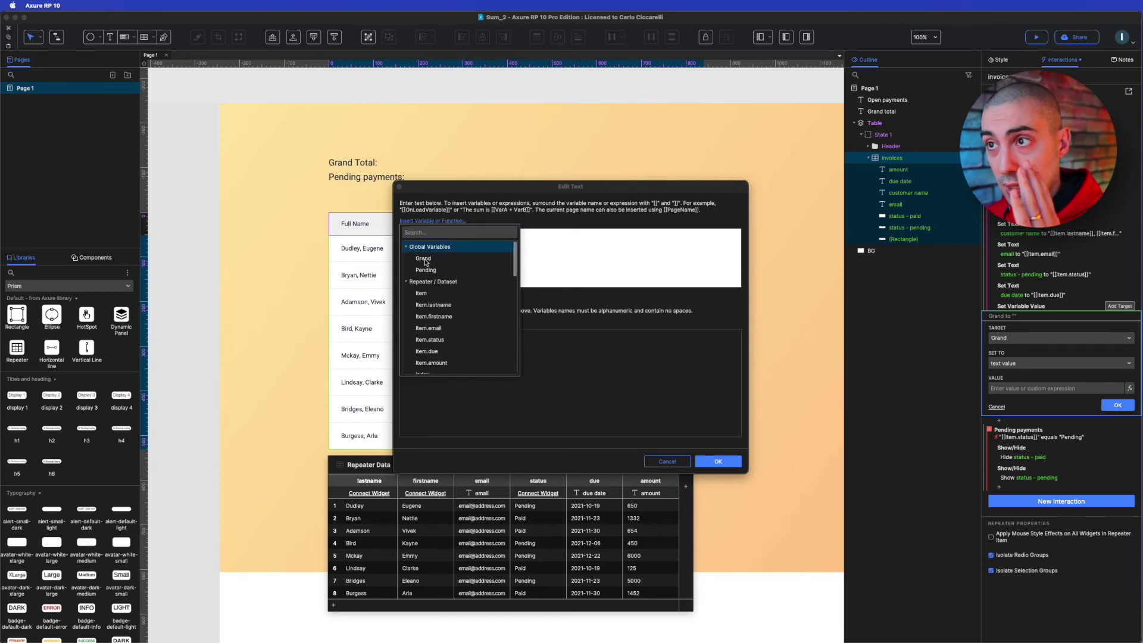
click(424, 259)
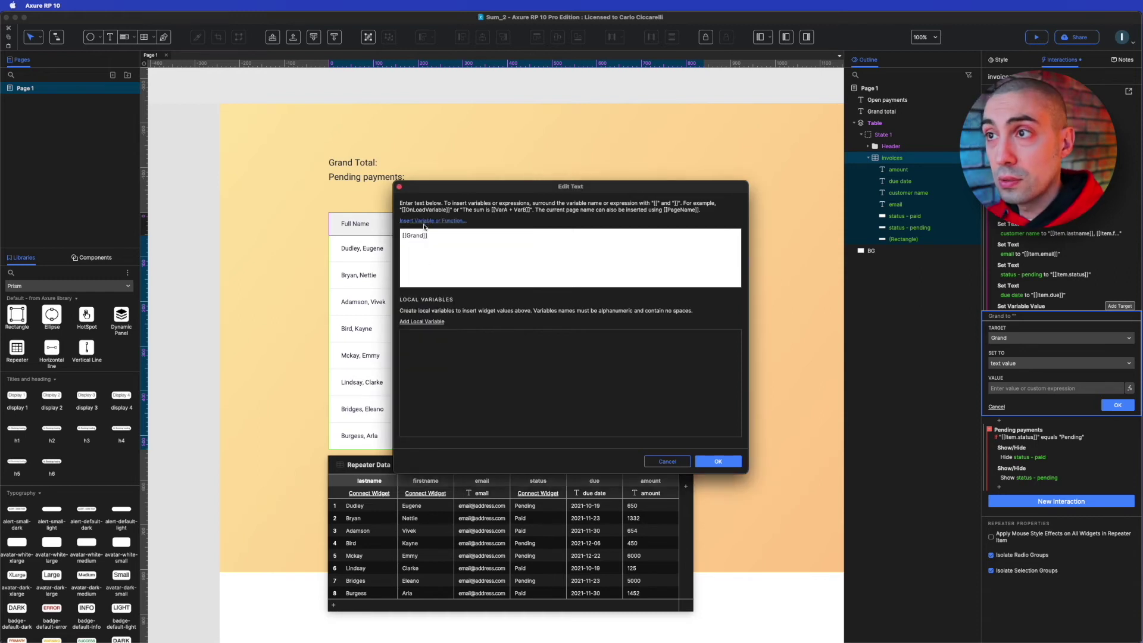
text(+)
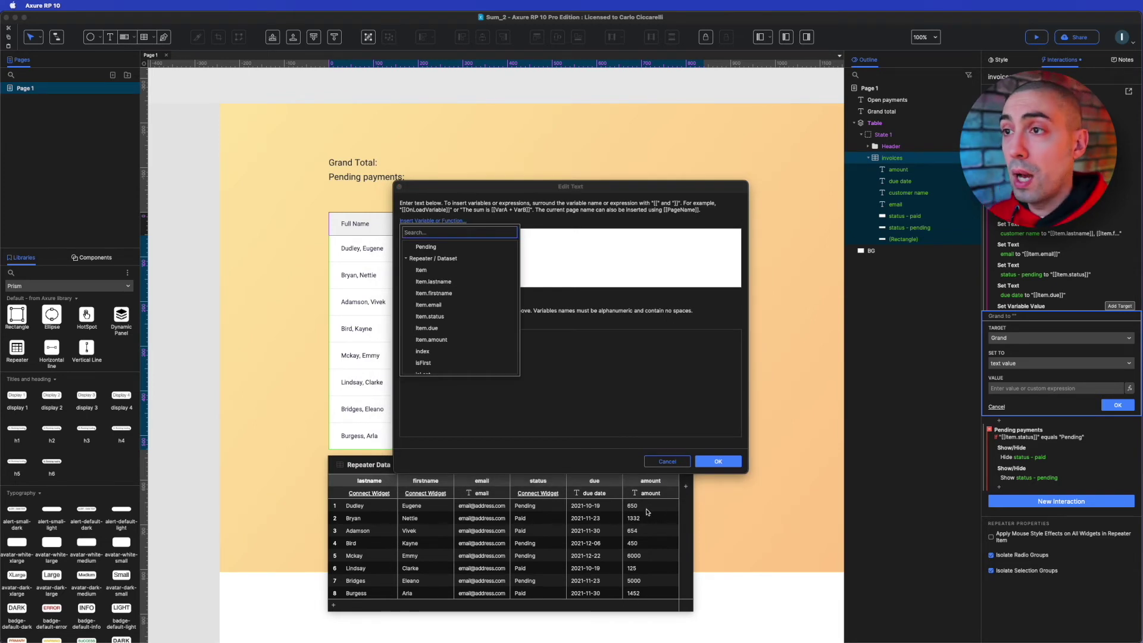
click(447, 340)
click(718, 462)
click(1117, 405)
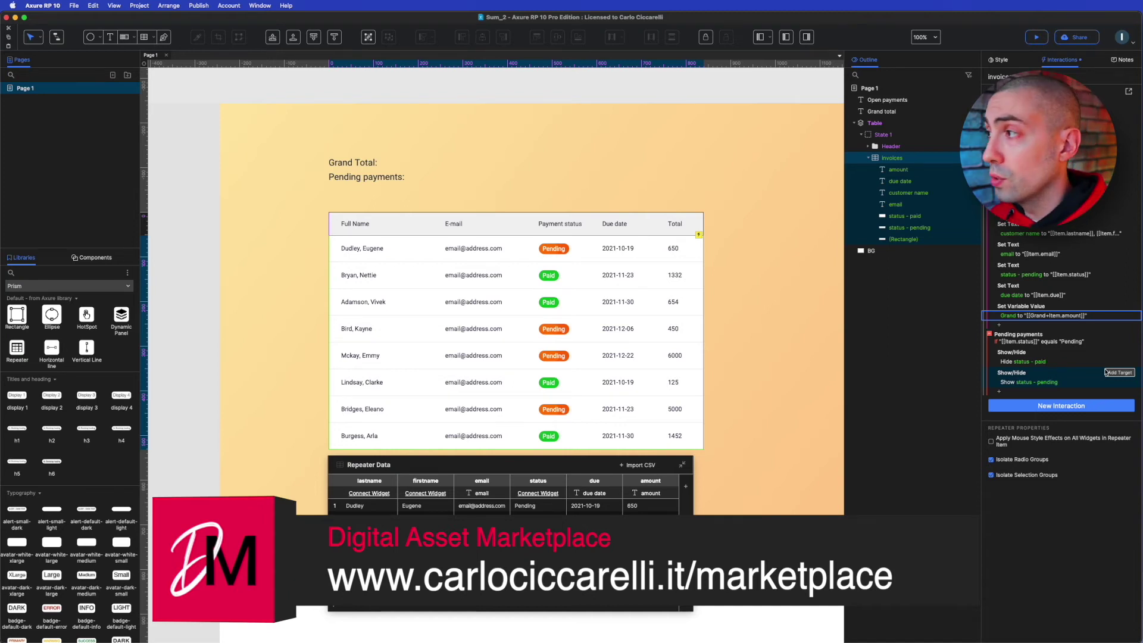
Step: Add a Set Text action to Case 1 targeting the Grand total widget, with the text set as rich text
click(999, 325)
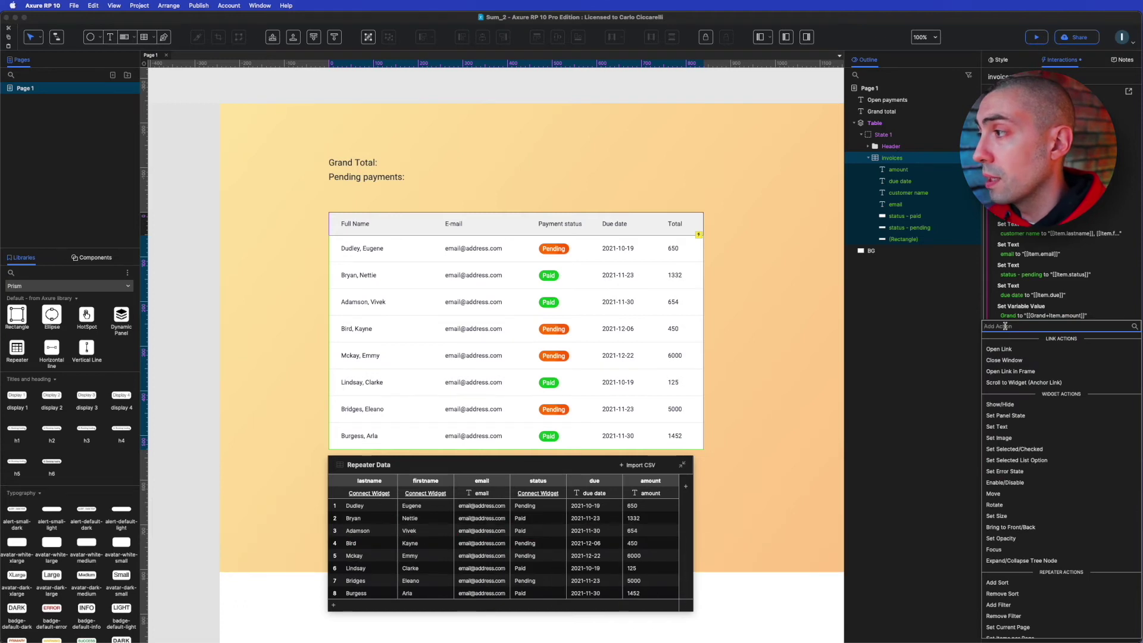
click(1011, 428)
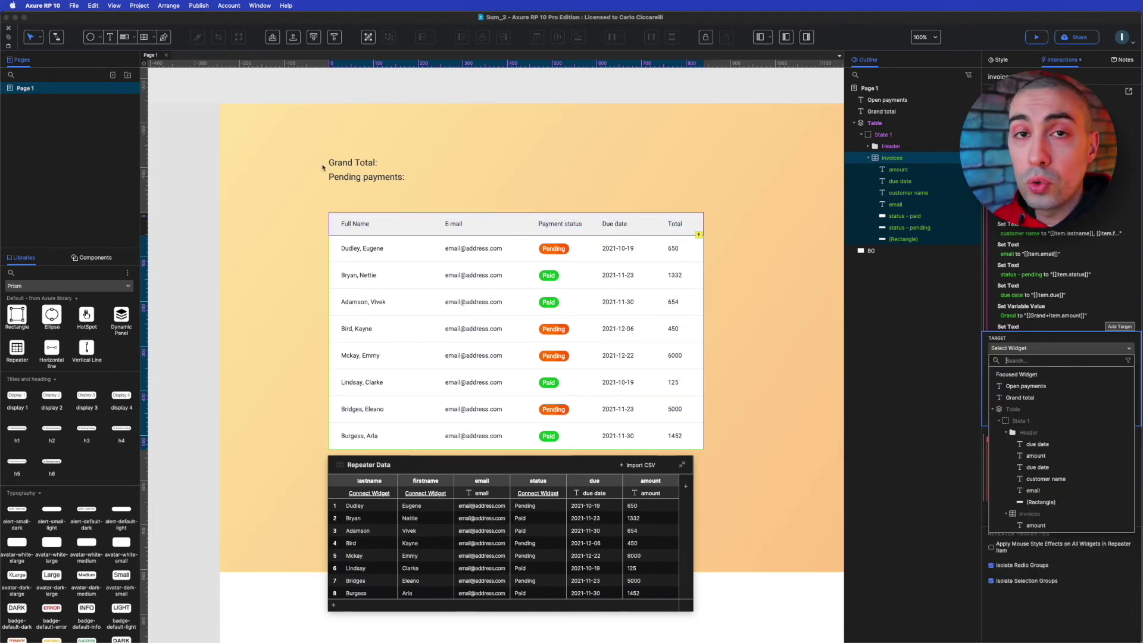
click(1028, 397)
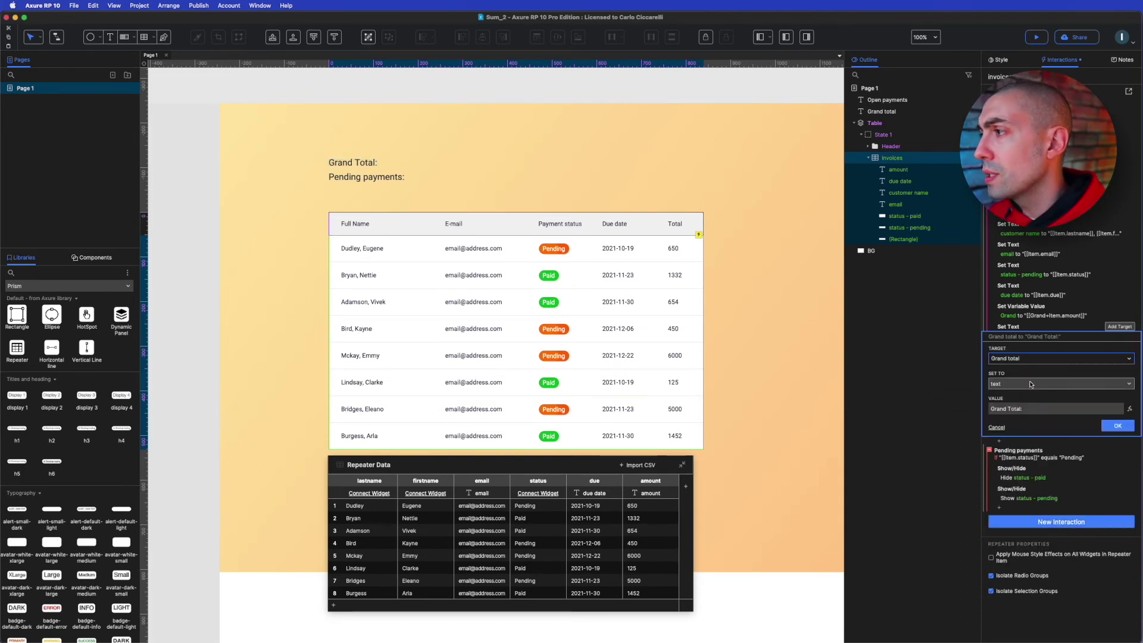
click(1030, 384)
click(1019, 407)
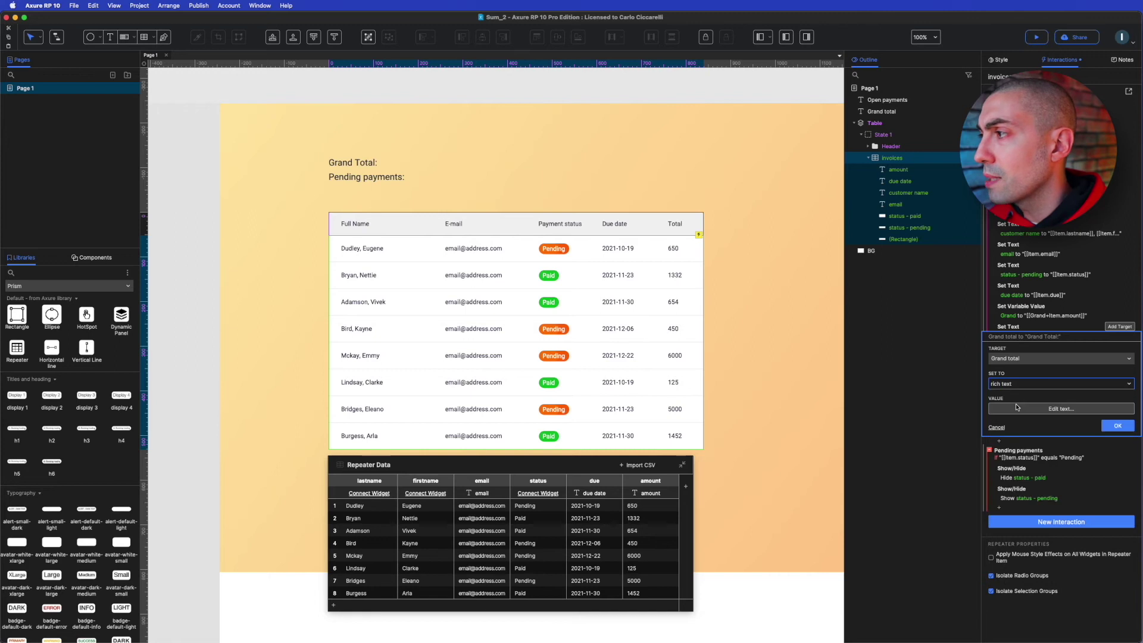
Step: Extend the Grand total widget's rich text to "Grand Total: € [[Grand]]" using the Grand global variable
click(1070, 409)
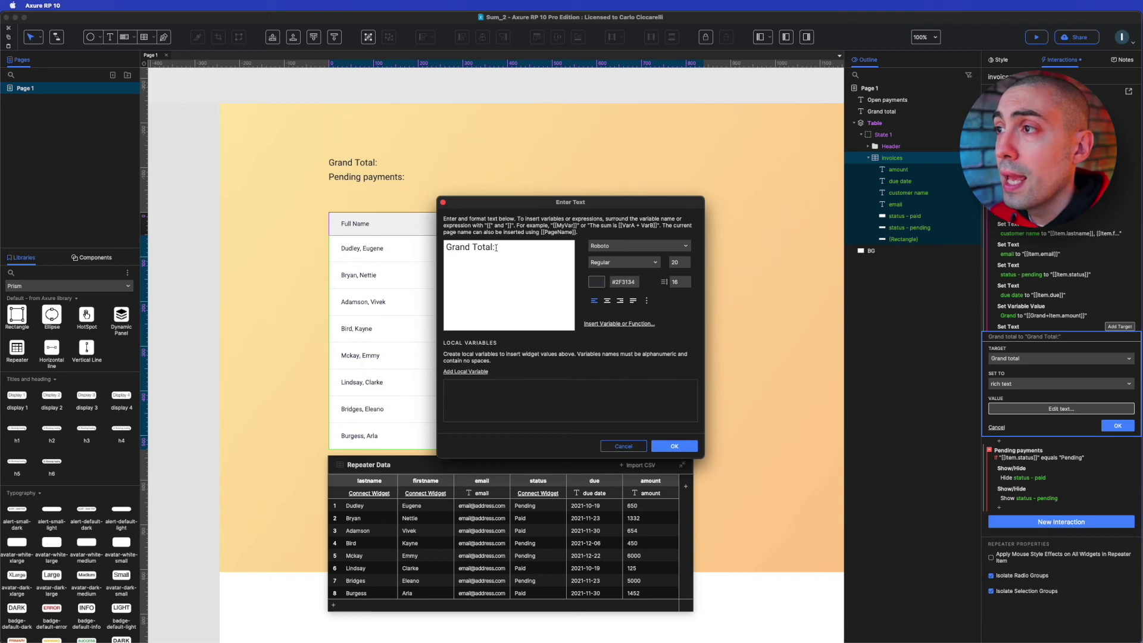
click(625, 324)
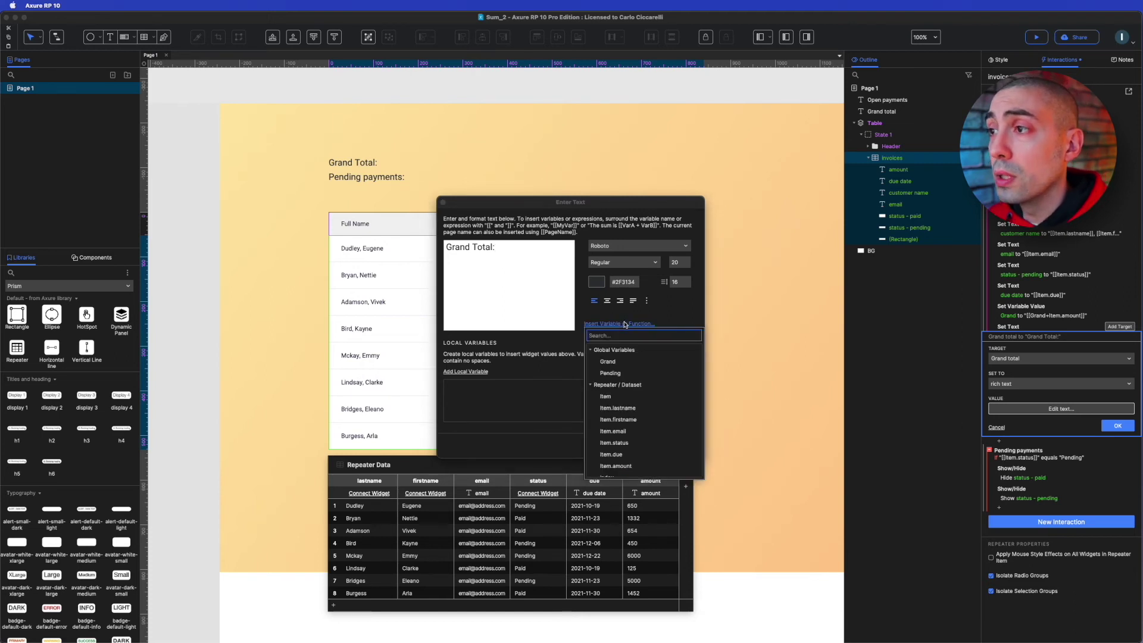
click(620, 363)
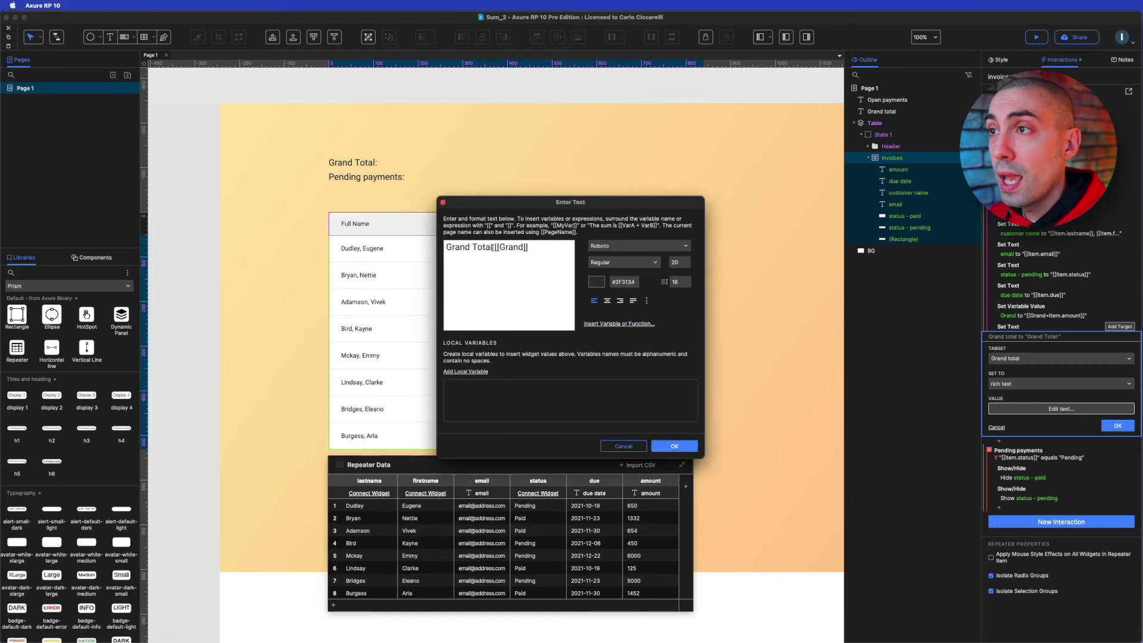
text(Ω€)
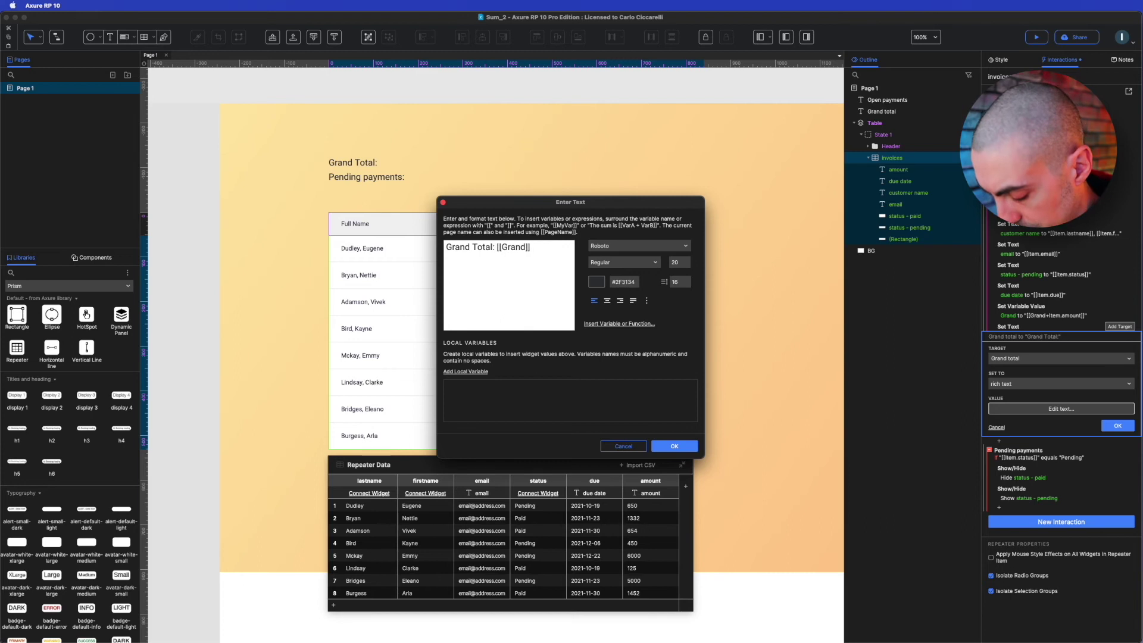
key(BackSpace)
key(BackSpace)
text(€)
Step: Make the "€ [[Grand]]" part of the rich text bold and accept the Set Text action
drag(505, 247, 540, 248)
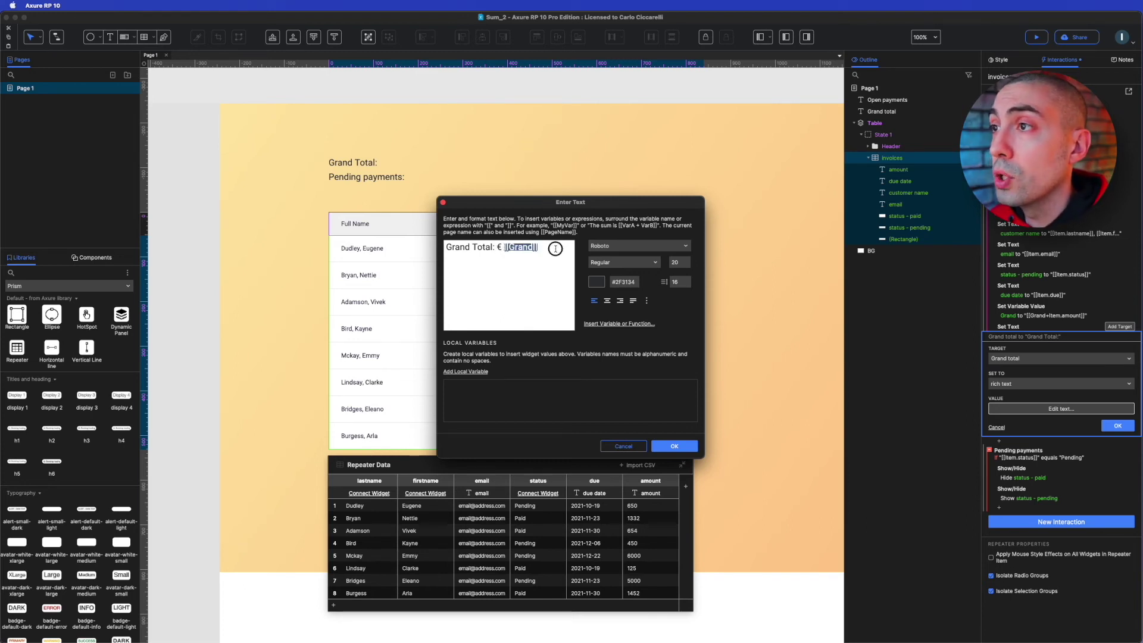
drag(496, 247, 538, 248)
click(603, 260)
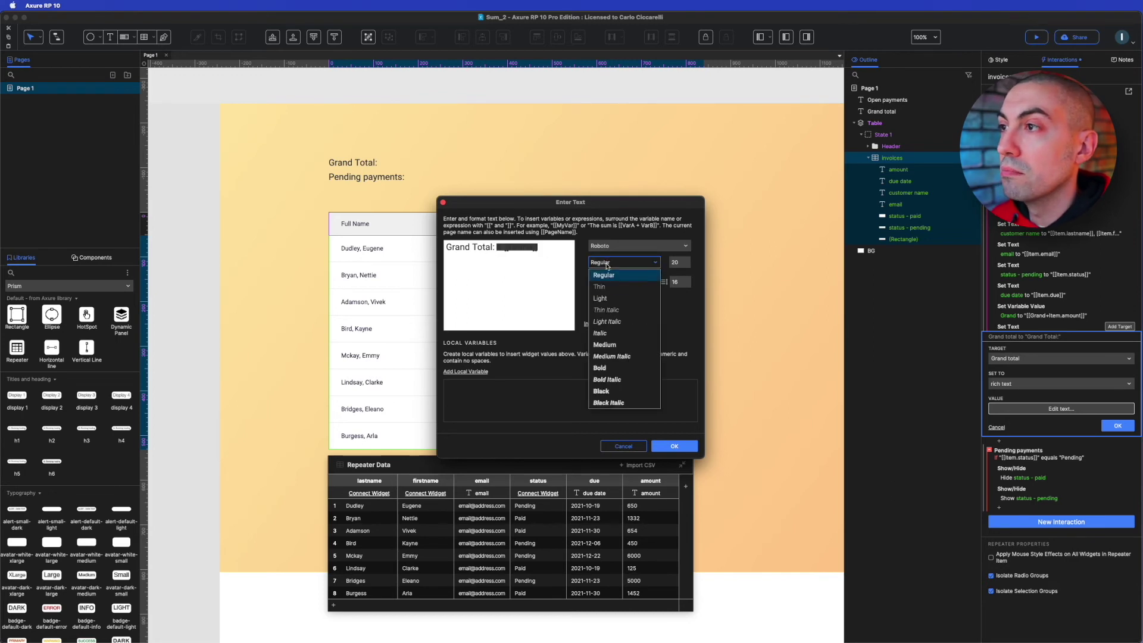
click(611, 374)
click(675, 446)
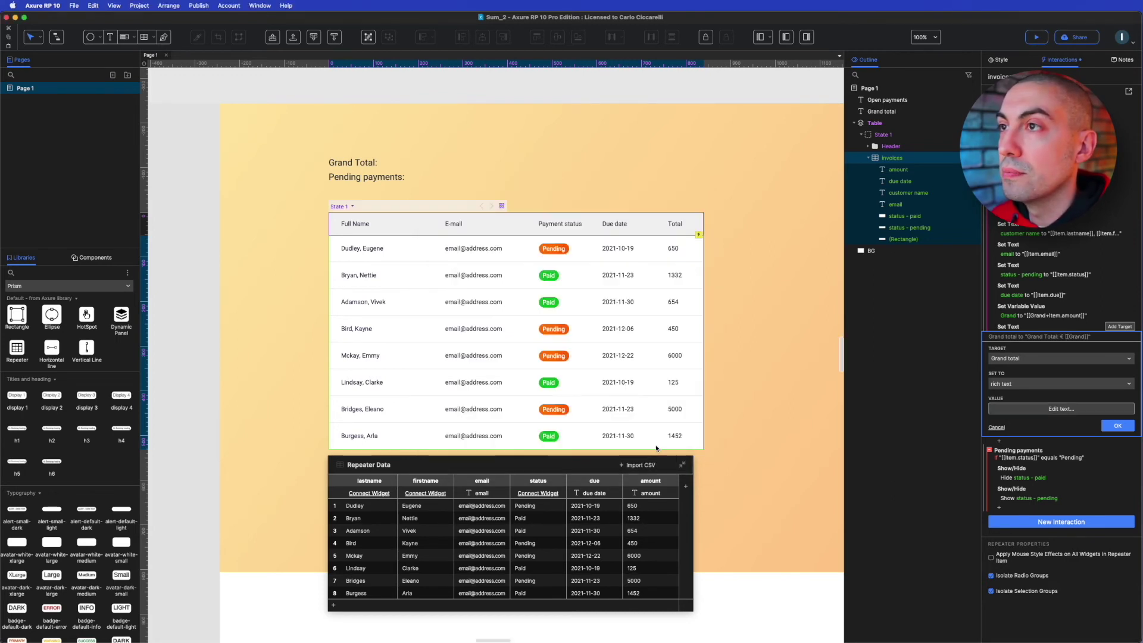
click(1109, 425)
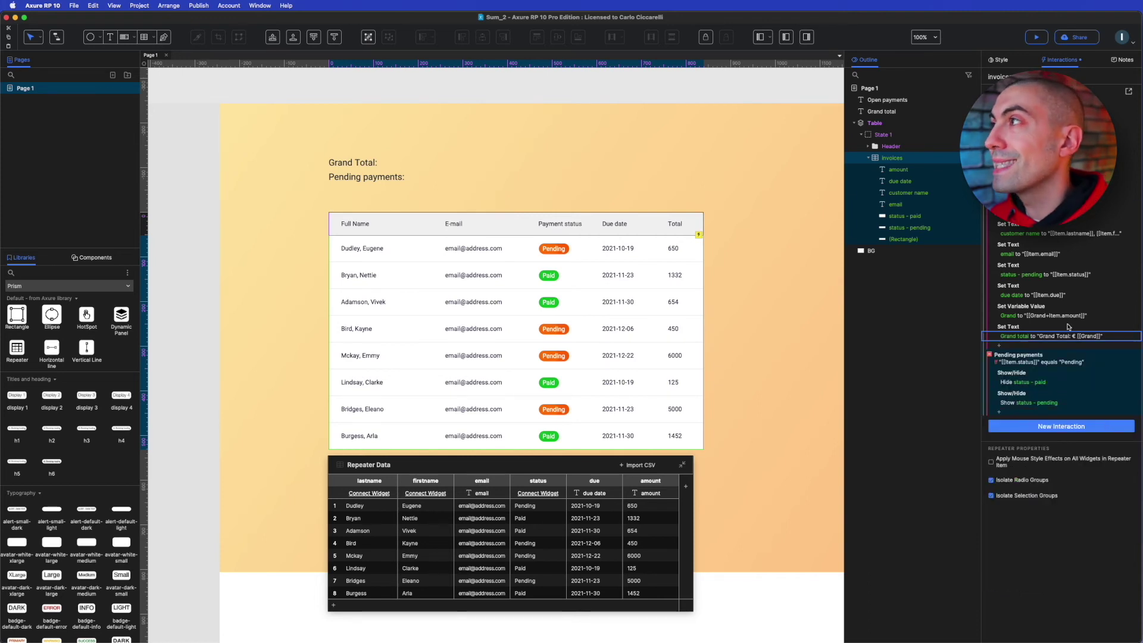
Step: Preview the prototype, check the Grand Total amount above the invoices table, and return to the Axure RP editor
click(1039, 37)
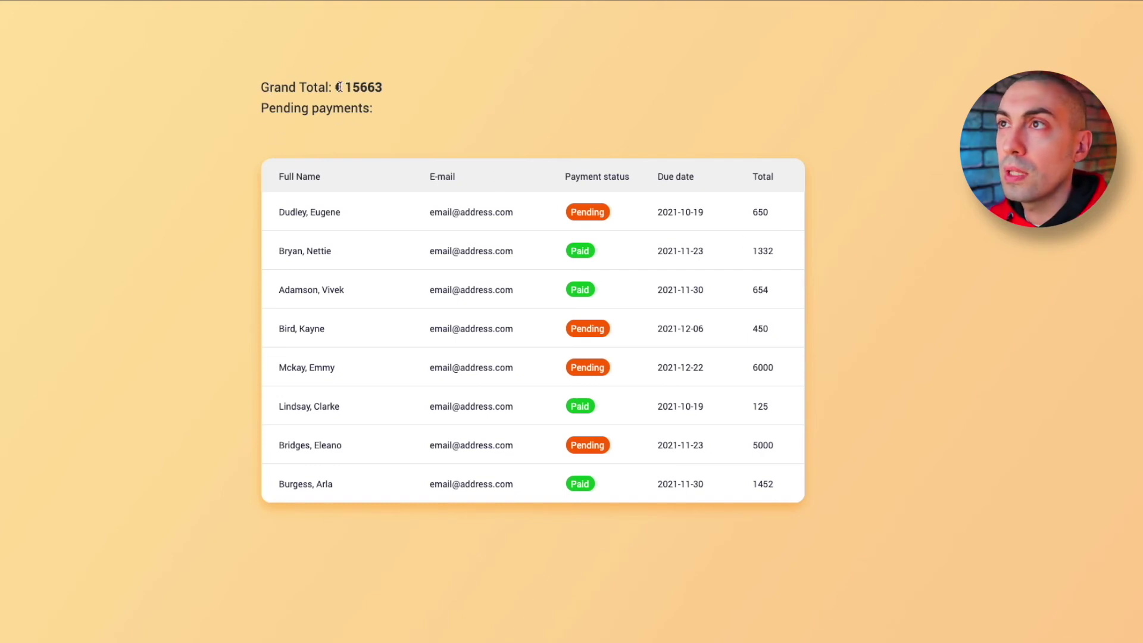
drag(349, 87, 381, 87)
triple_click(385, 87)
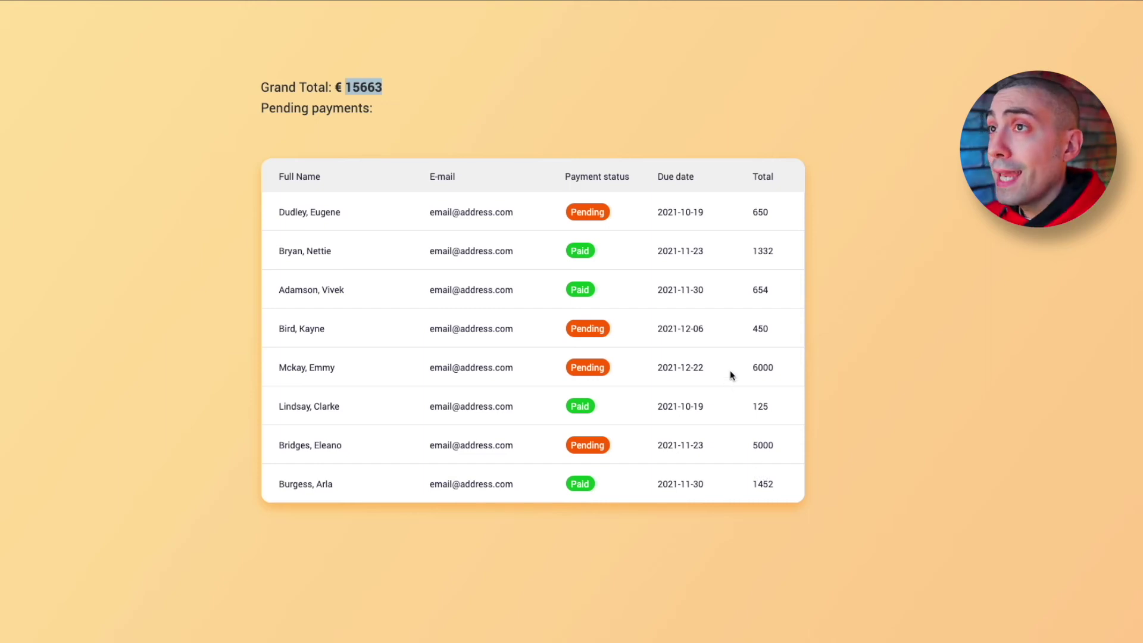
key(super+Tab)
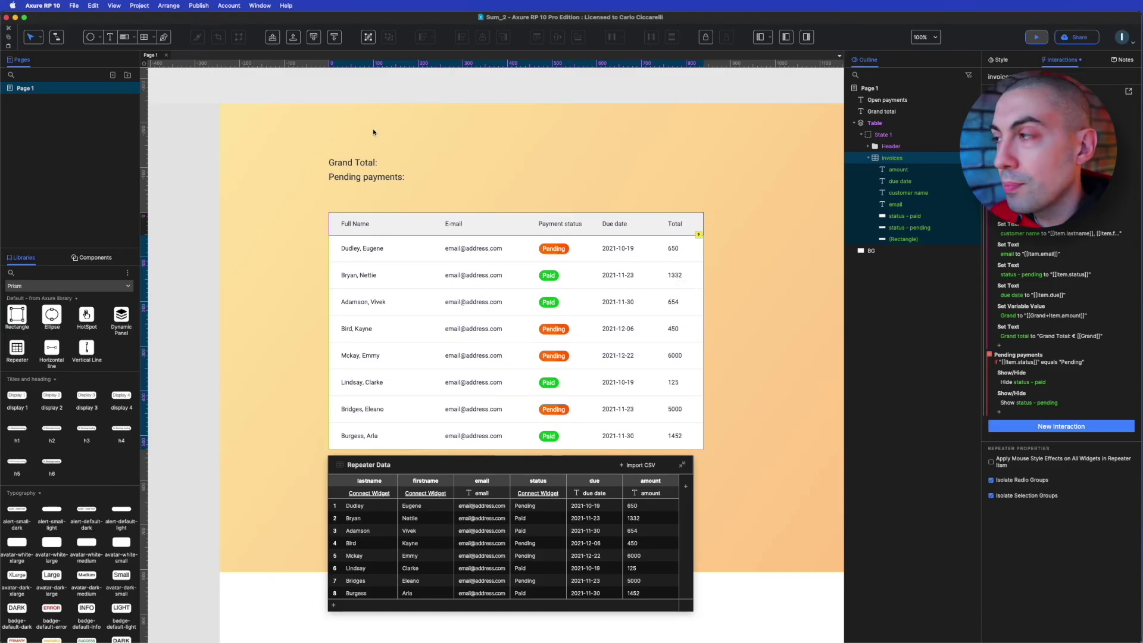
Step: Add a Set Variable Value action to the Pending payments case, targeting the Pending global variable
click(1029, 356)
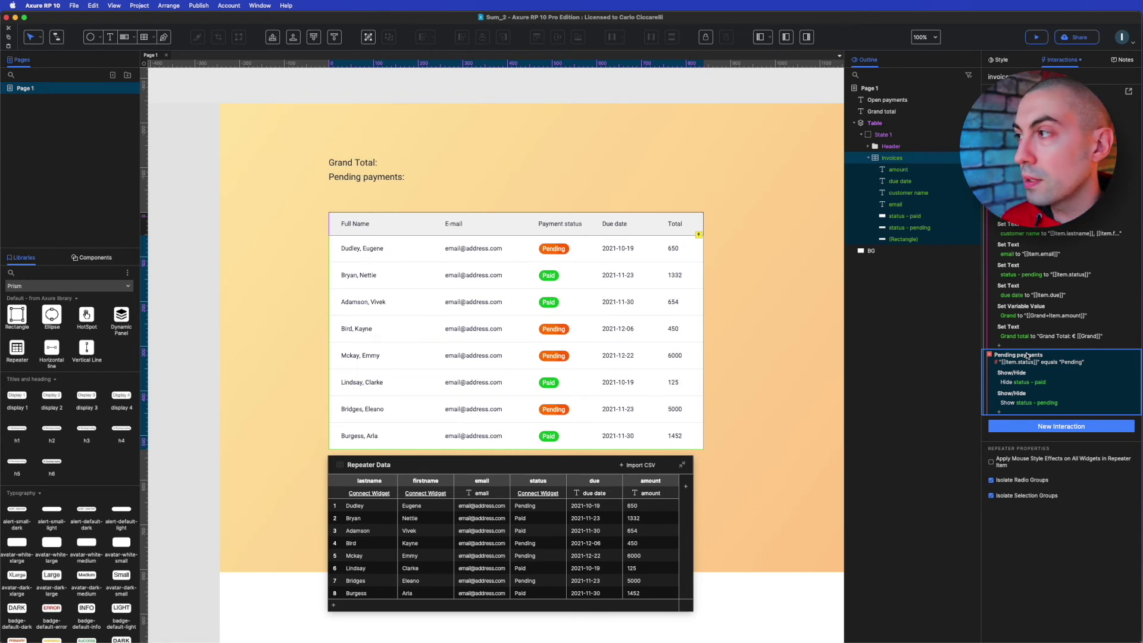
click(1009, 413)
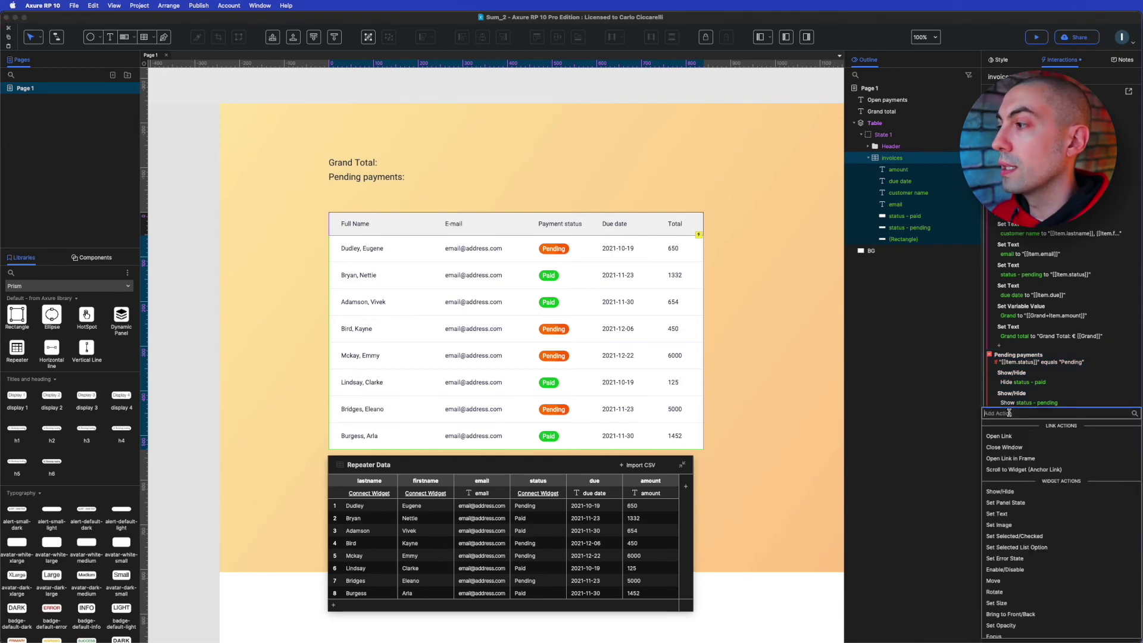
scroll(1043, 560, down, 5)
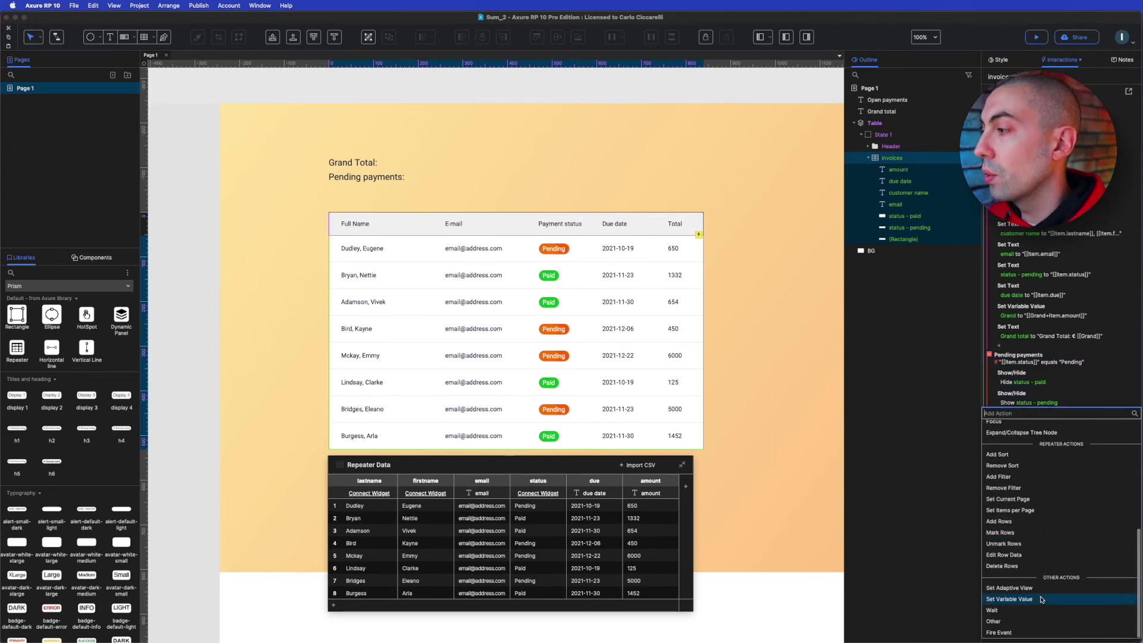
click(1039, 599)
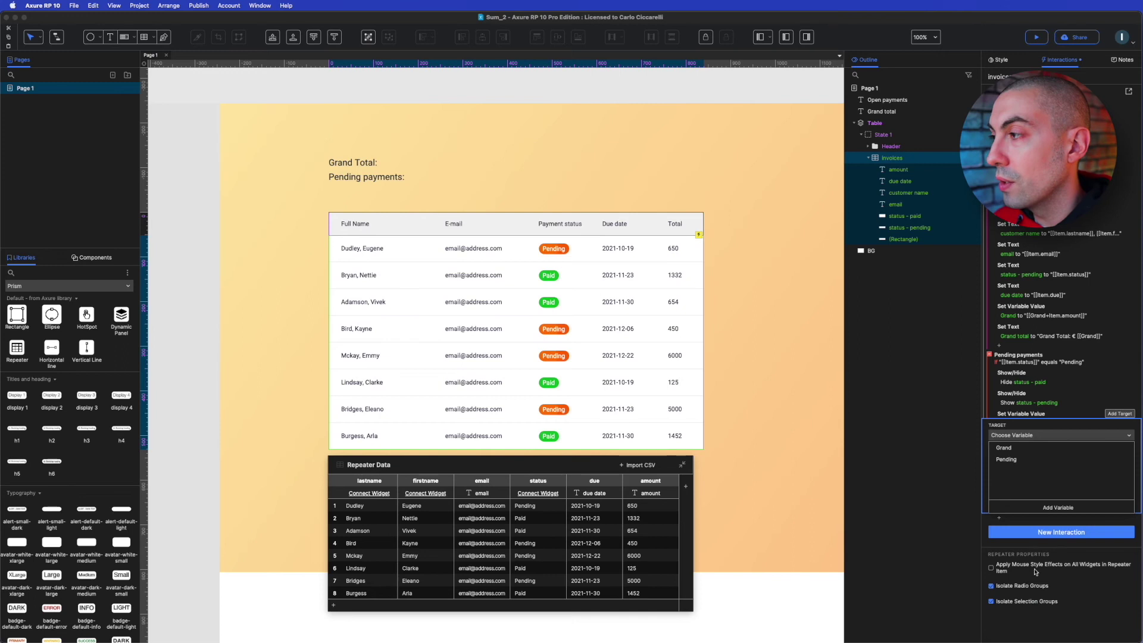
click(1007, 460)
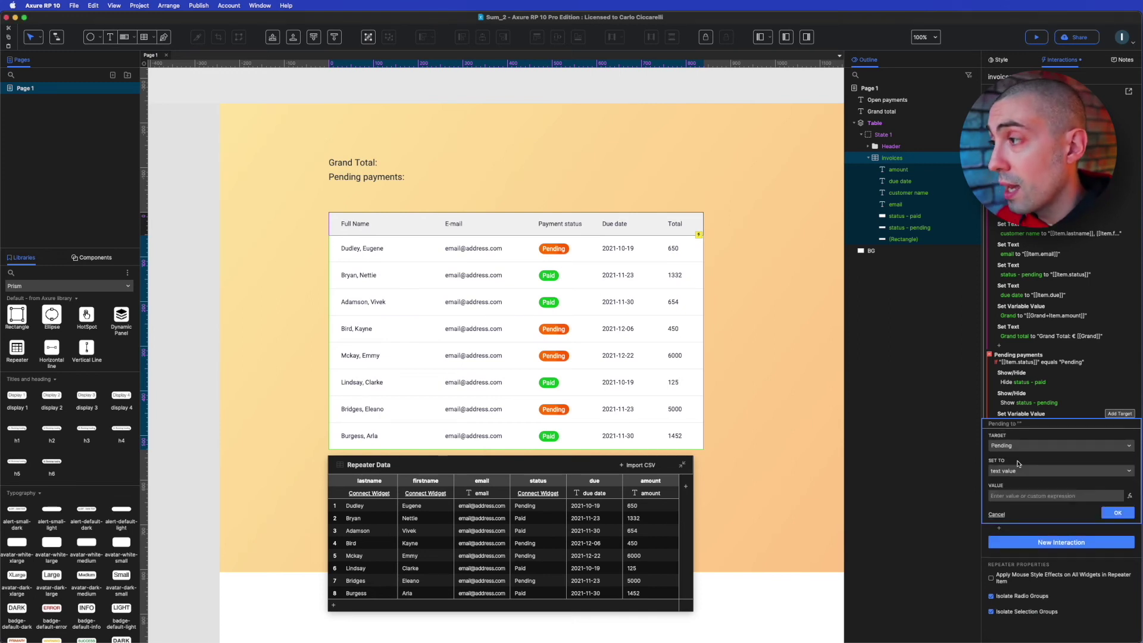
Step: Set the Pending variable's value to the expression "[[Pending + Item.amount]]" and accept the action
click(1129, 496)
click(433, 221)
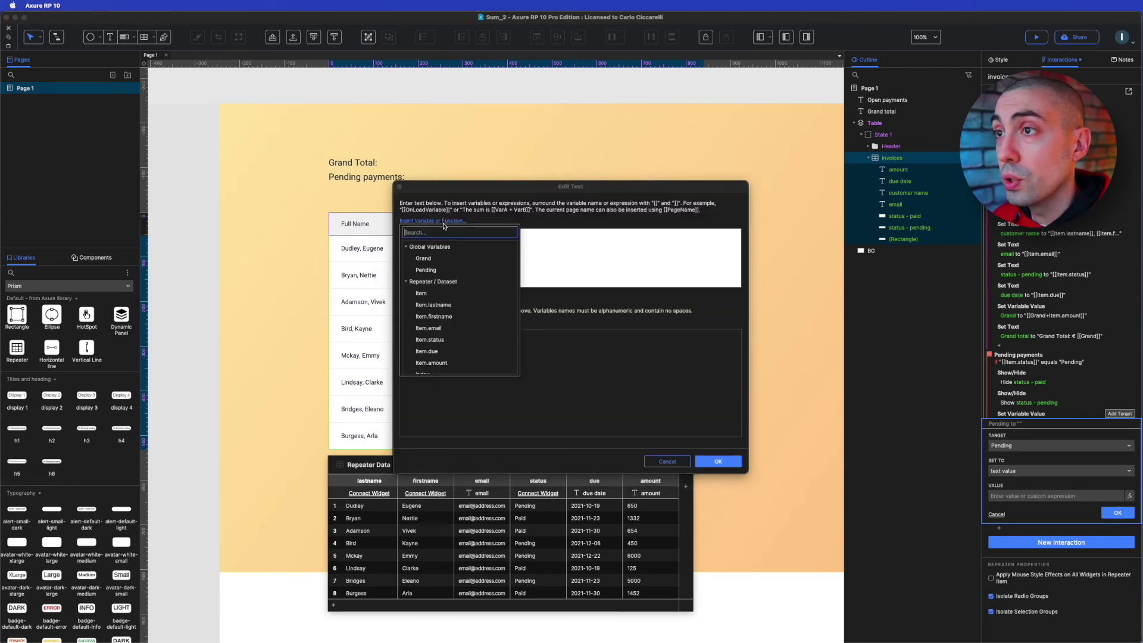
click(425, 270)
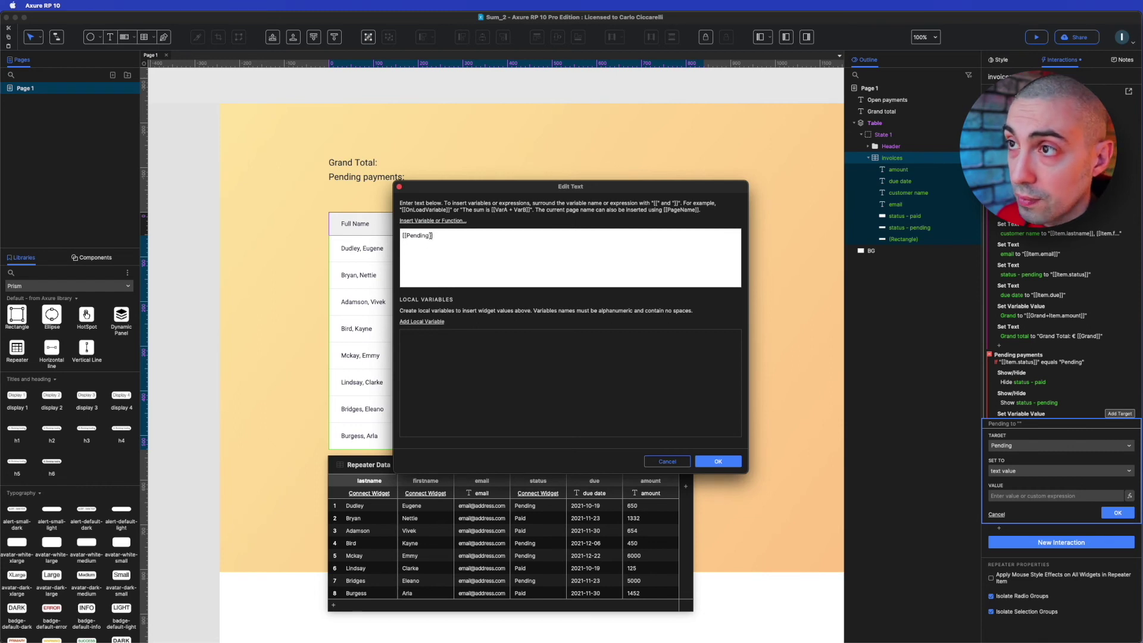
text(+)
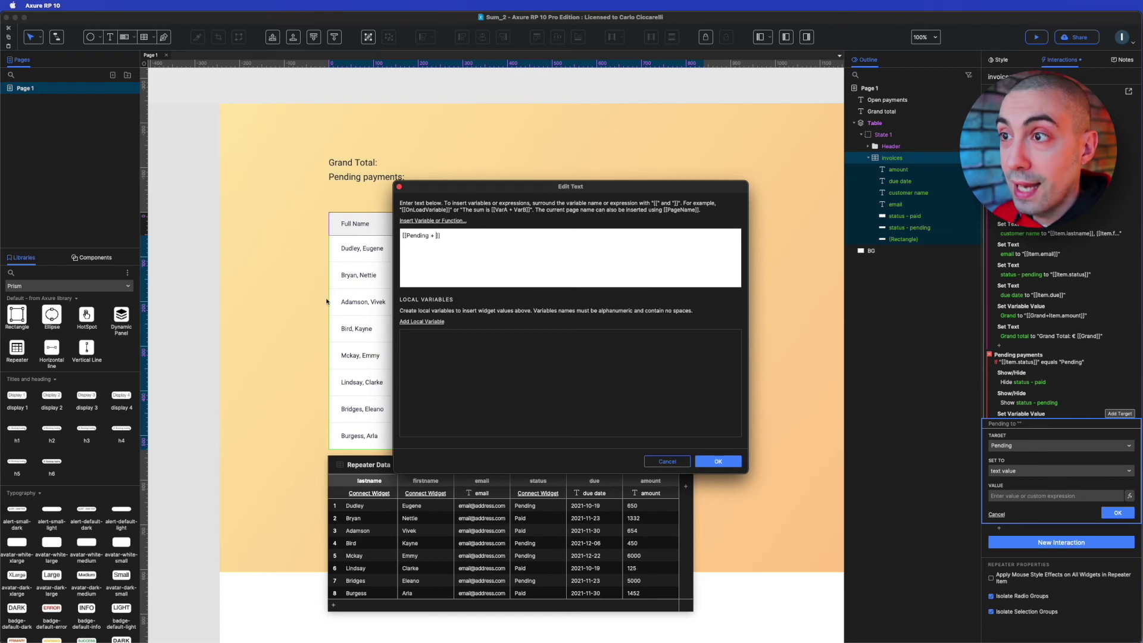
click(453, 221)
scroll(454, 278, down, 2)
click(436, 322)
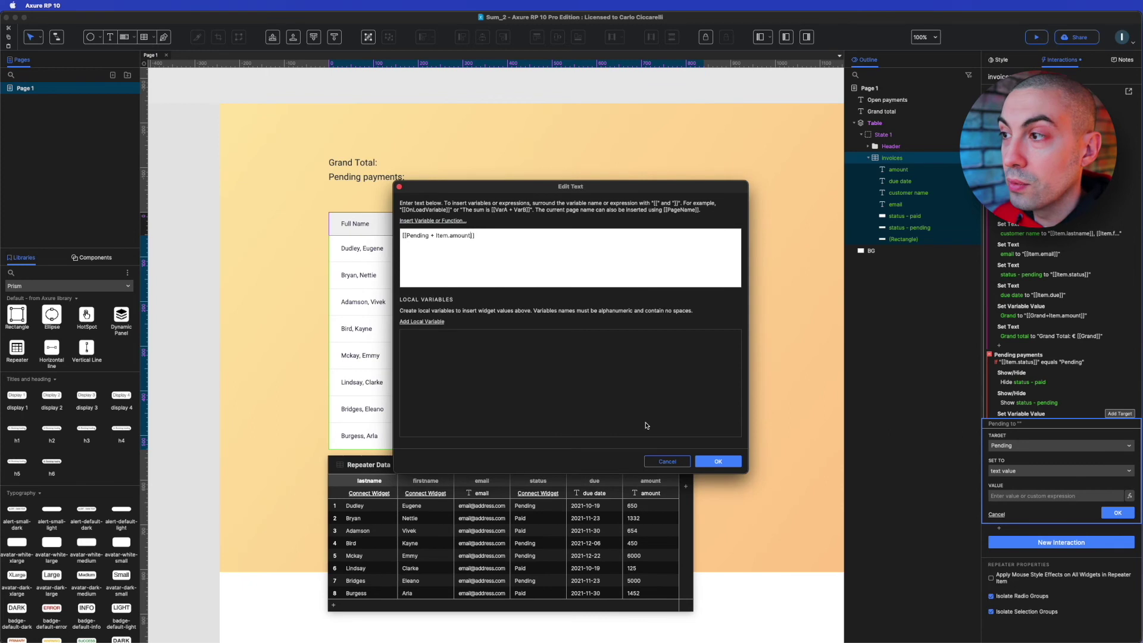
click(724, 461)
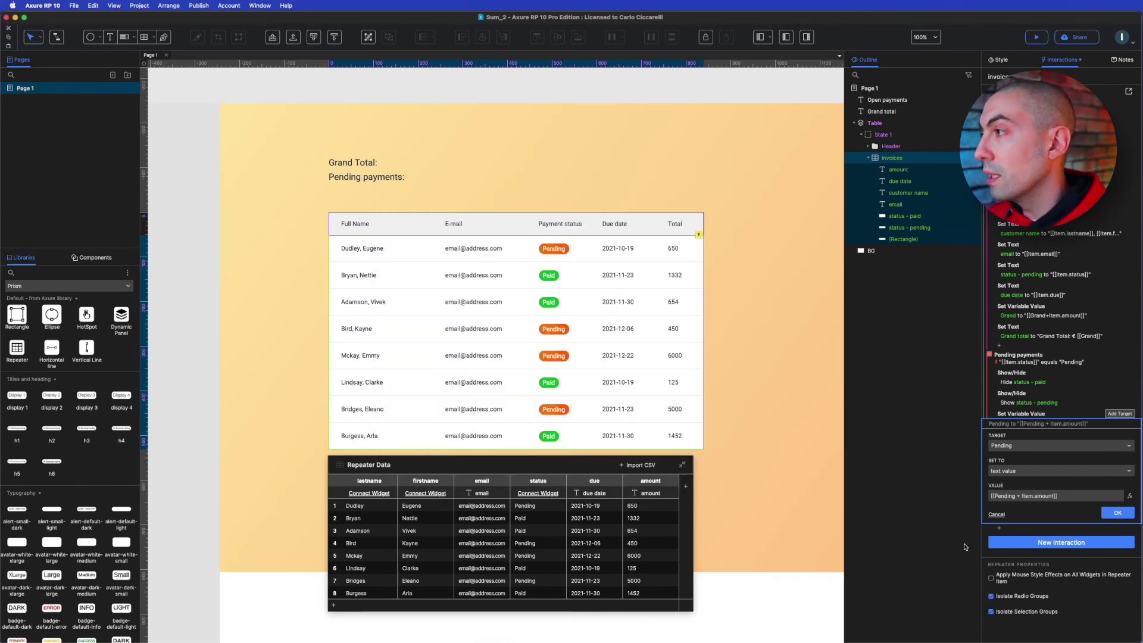
click(1118, 513)
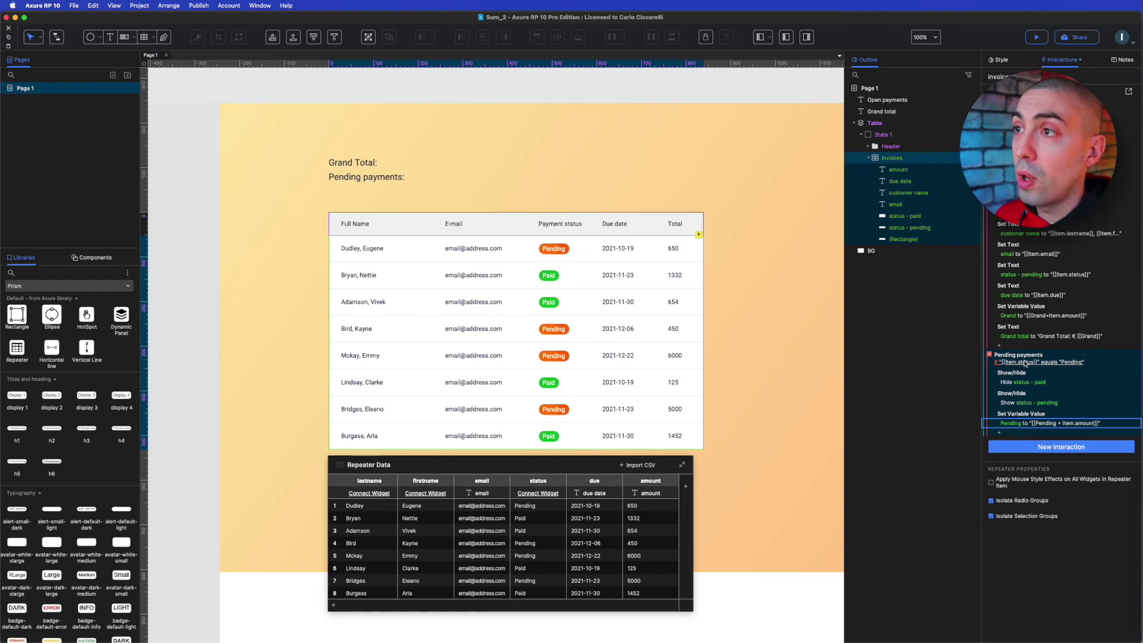
Step: Add a Set Text action to the Pending payments case targeting the Open payments widget, with the text set as rich text
click(1015, 434)
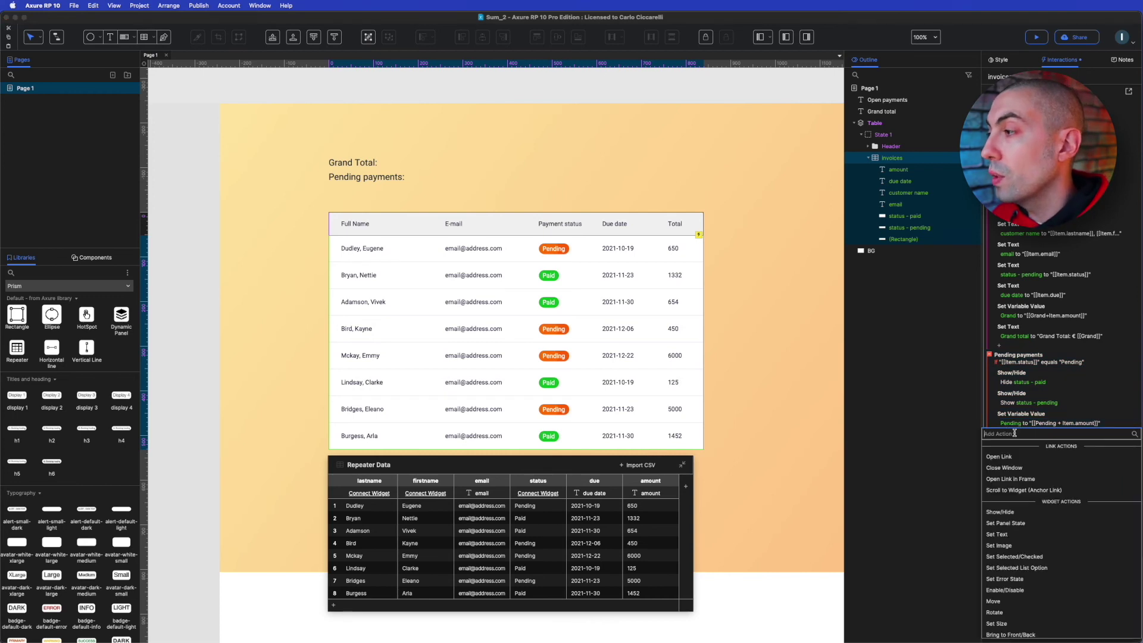
click(1005, 534)
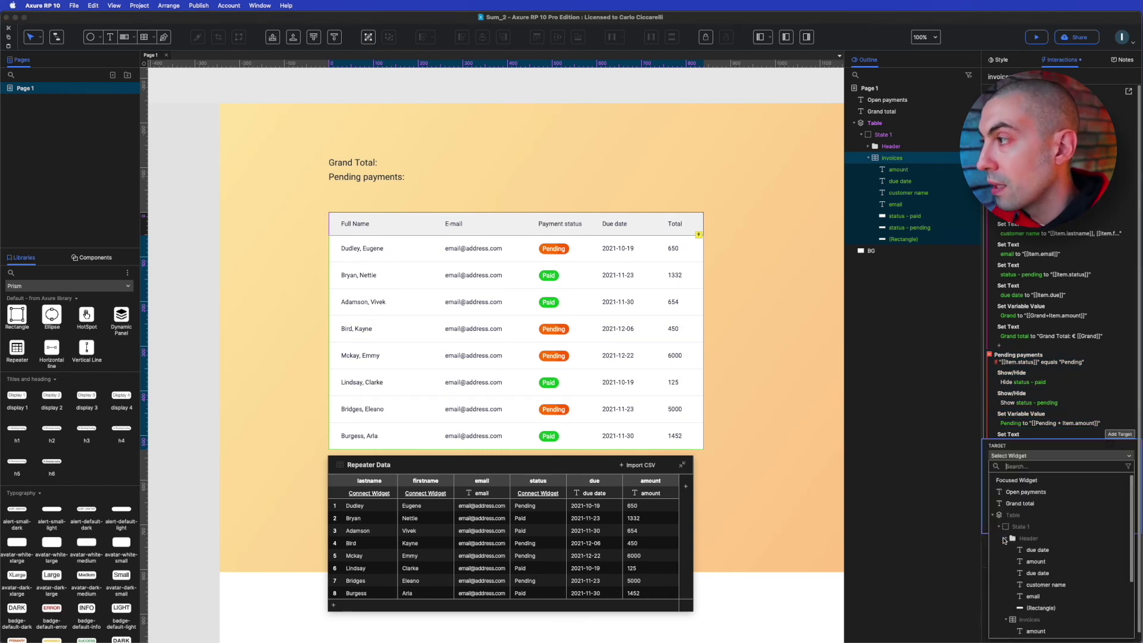
click(1026, 491)
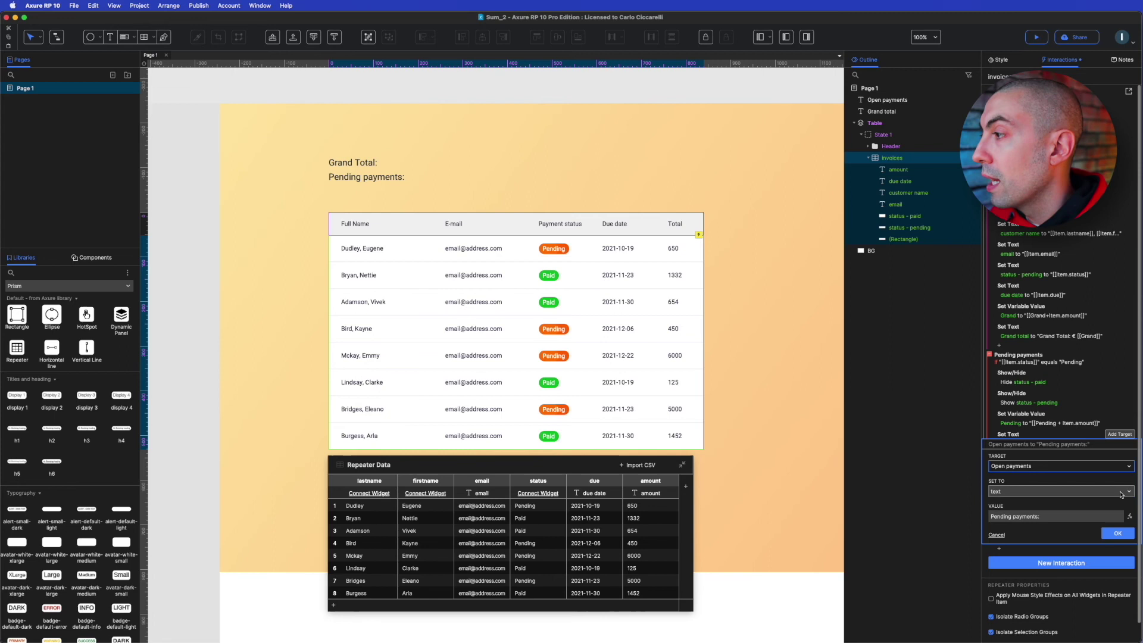
click(1030, 491)
click(1022, 514)
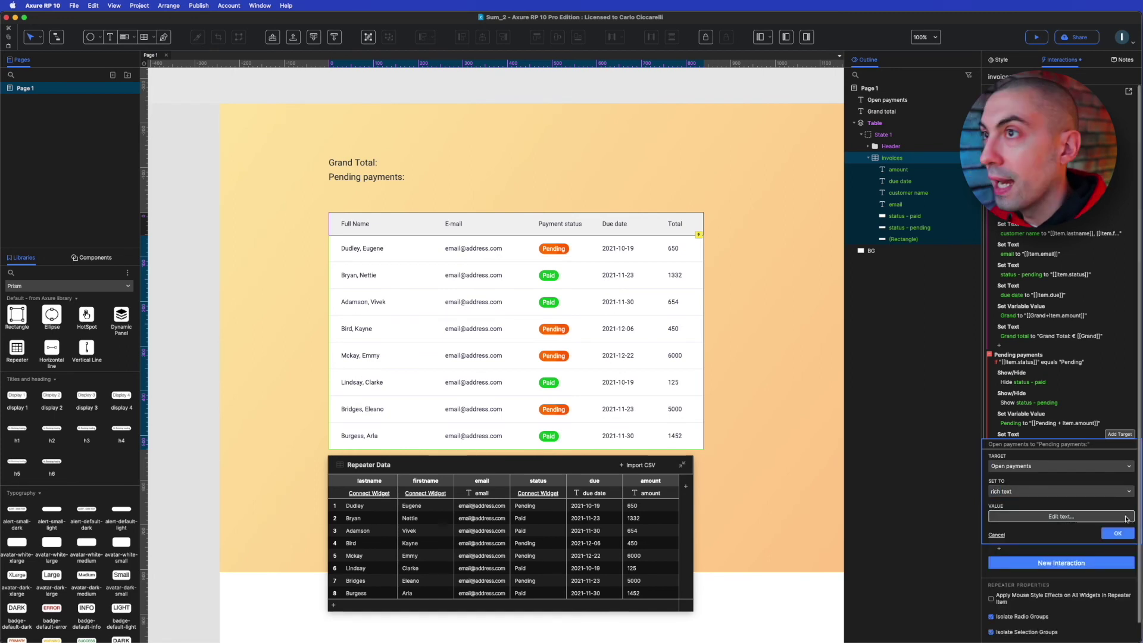
Step: Extend the Open payments rich text to "Pending payments:€ [[Pending]]", make the "€ [[Pending]]" part bold, and accept the Set Text action
click(1024, 516)
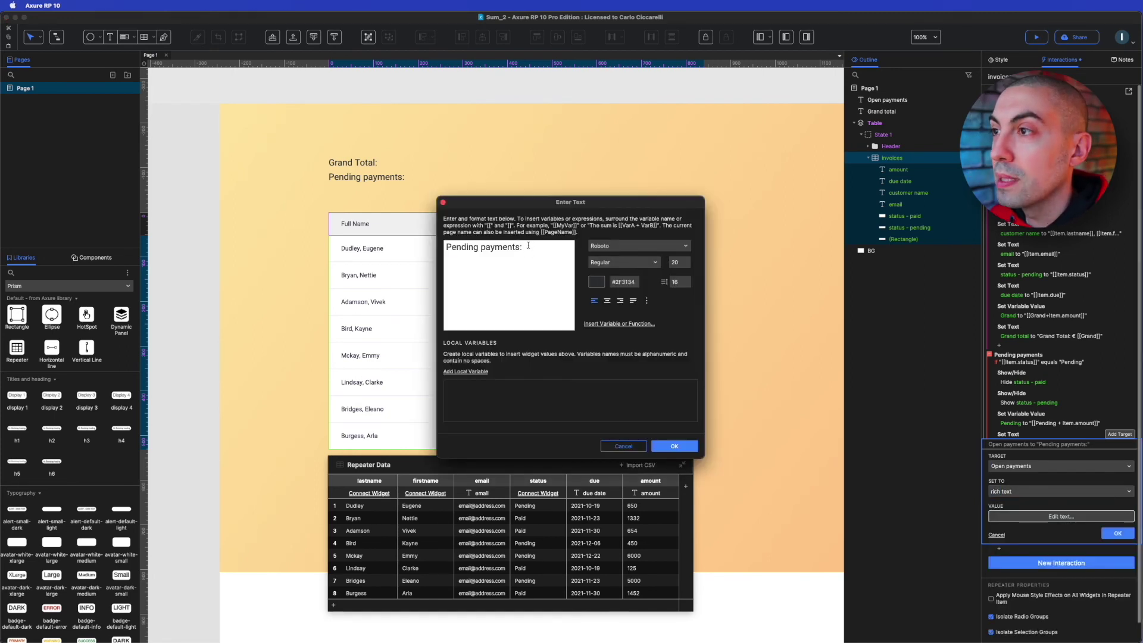
click(601, 324)
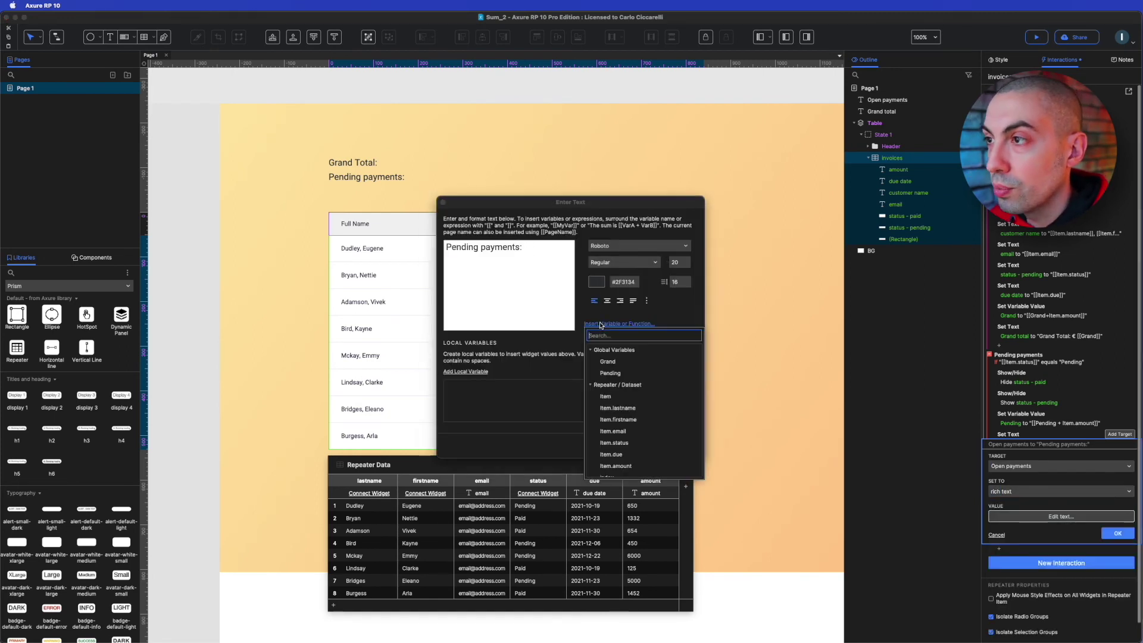
click(617, 375)
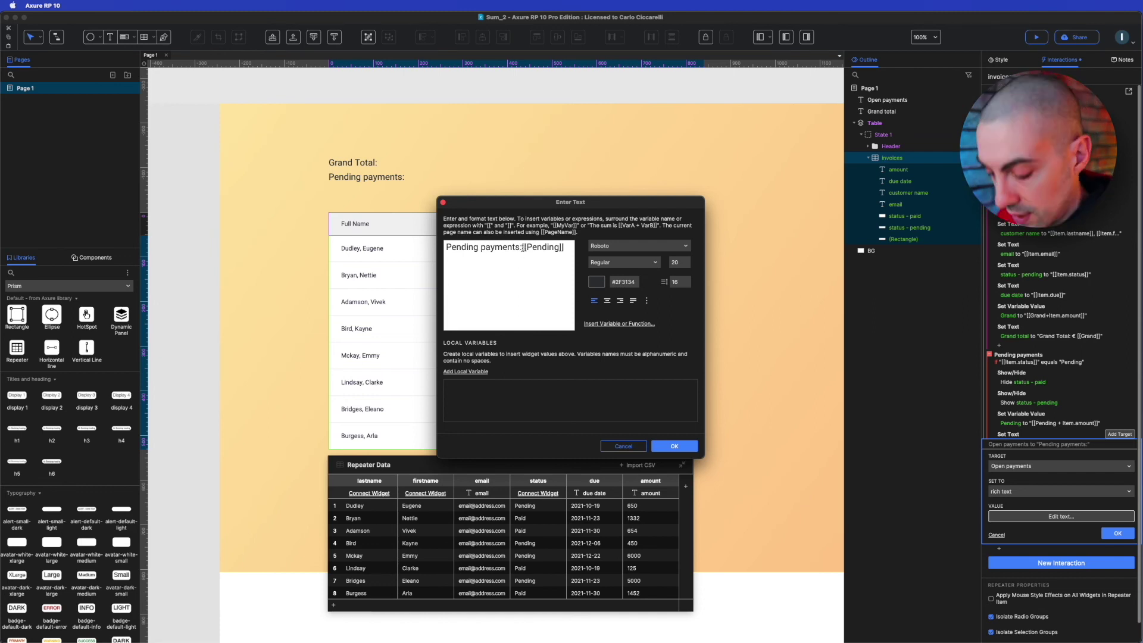
text(€)
drag(523, 248, 572, 248)
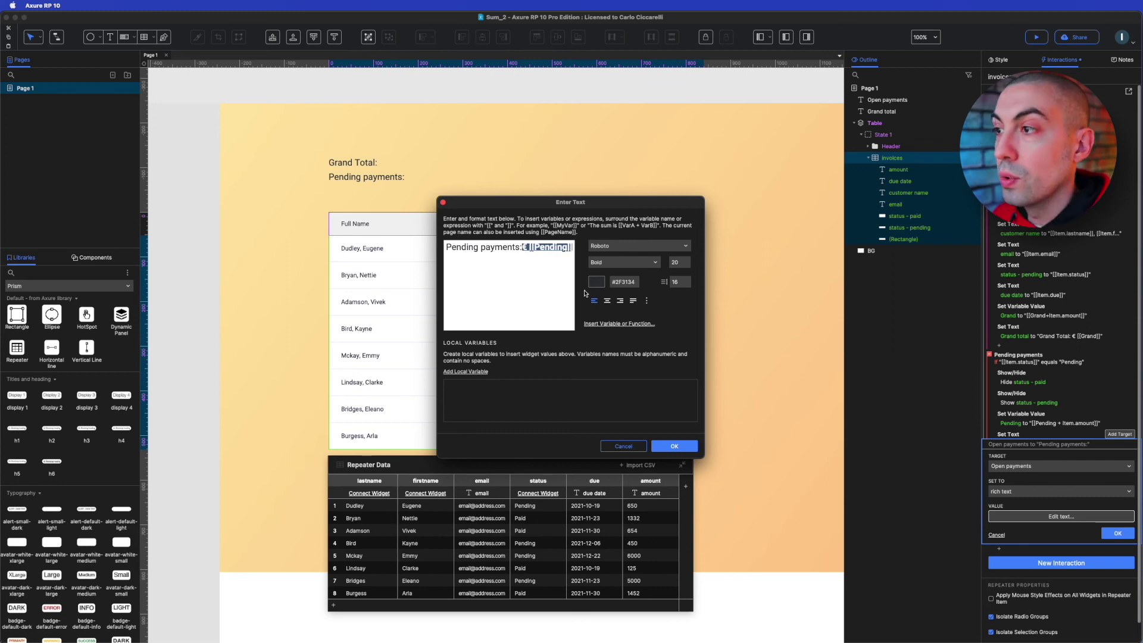
click(677, 446)
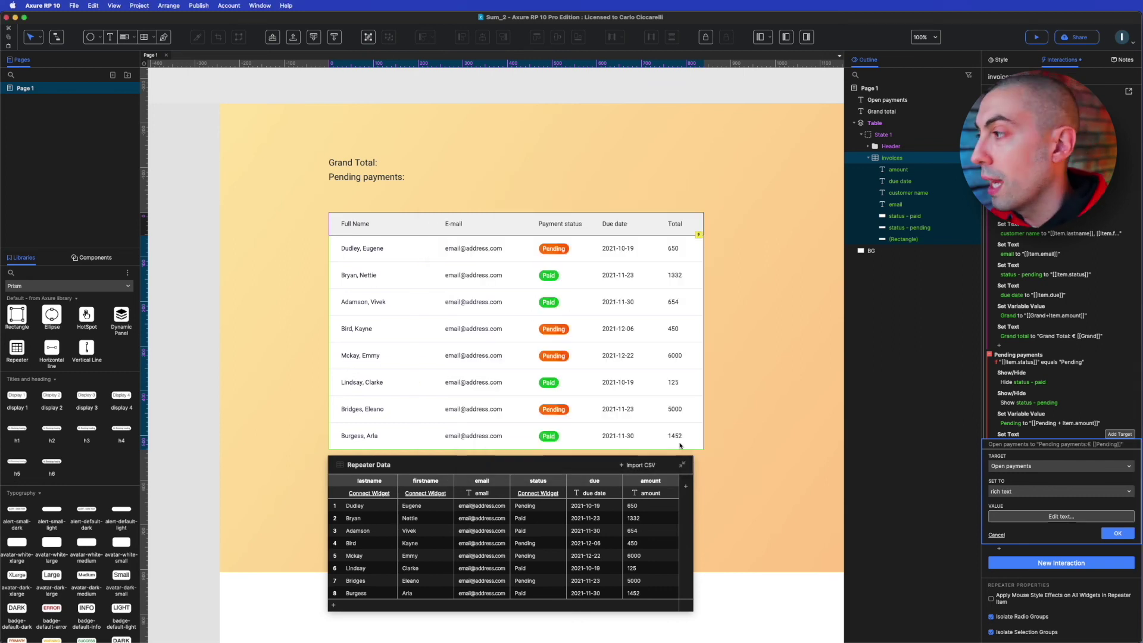
click(1122, 535)
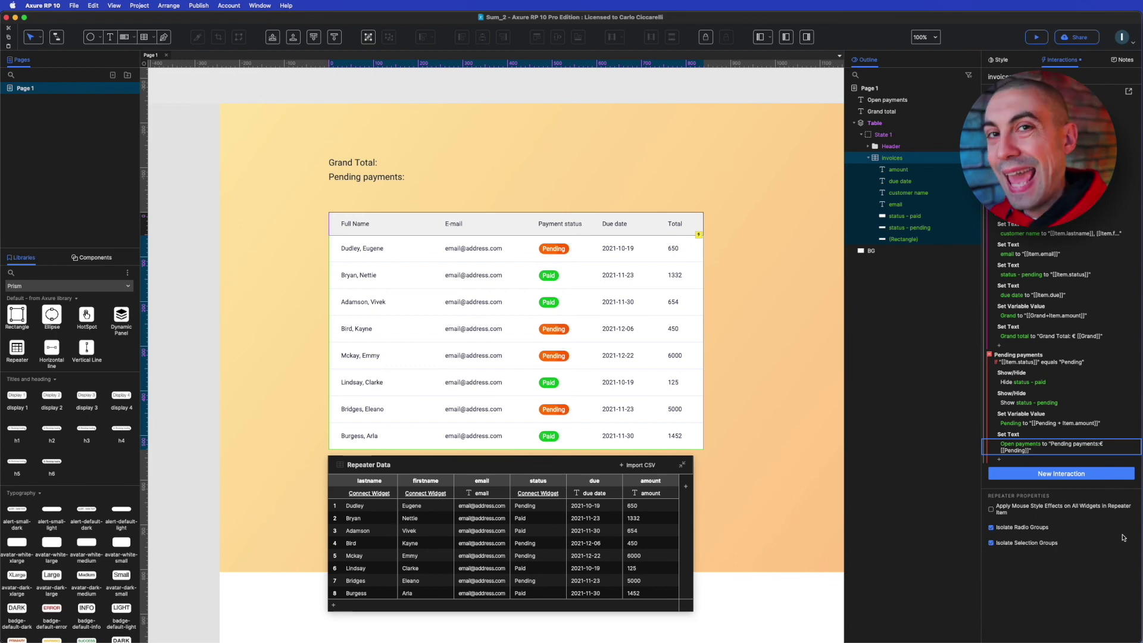